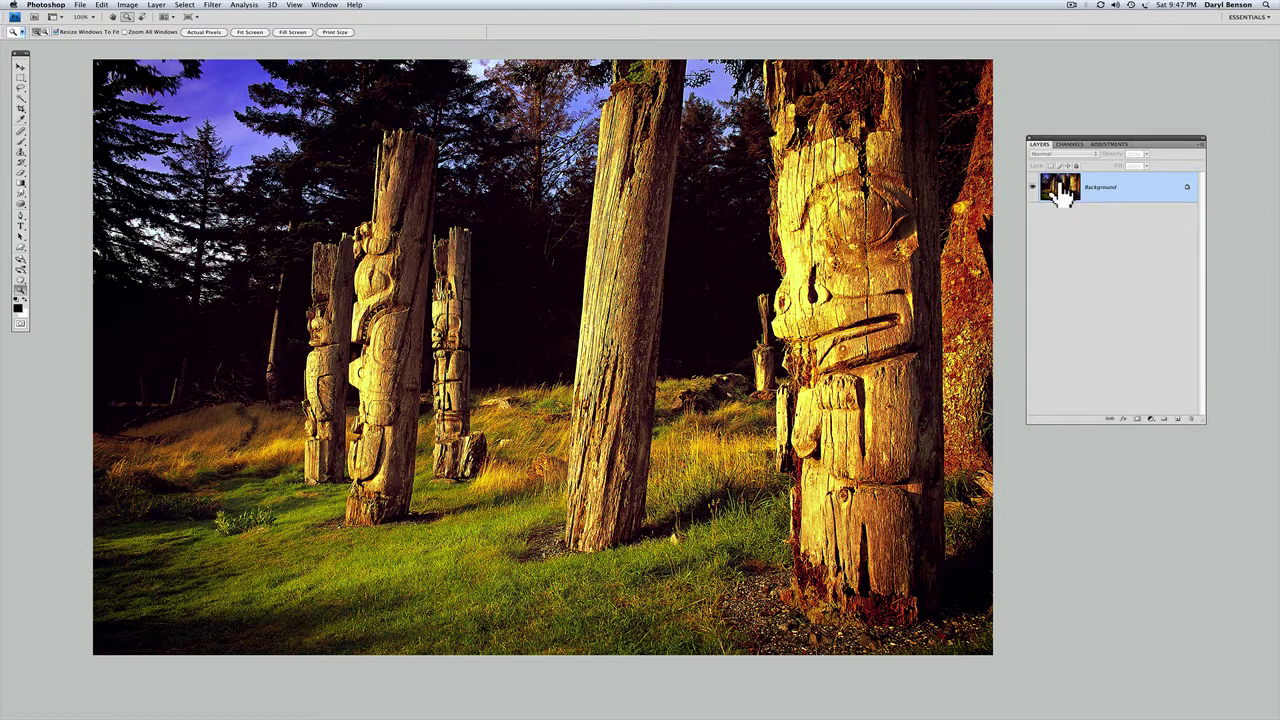
- Duplicate Background, add a white layer mask, then duplicate repeatedly up to Background copy 7
left_click_drag(1062, 195, 1178, 420)
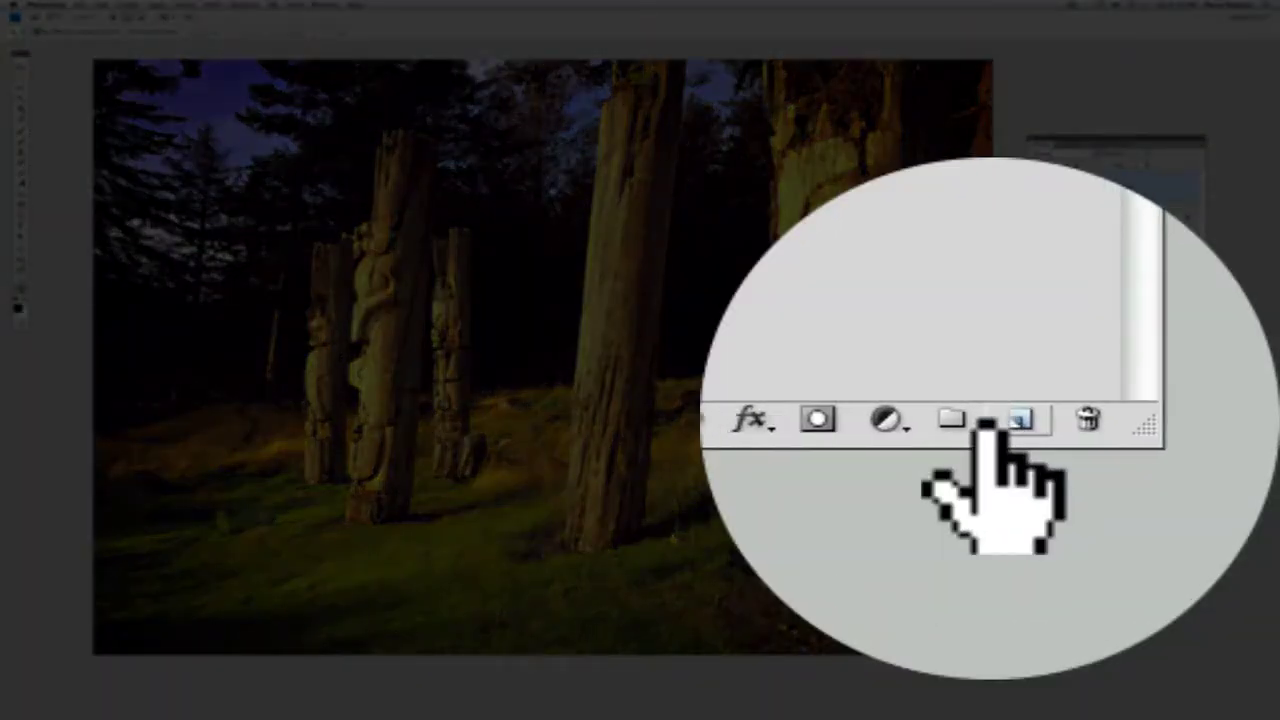
left_click(990, 420)
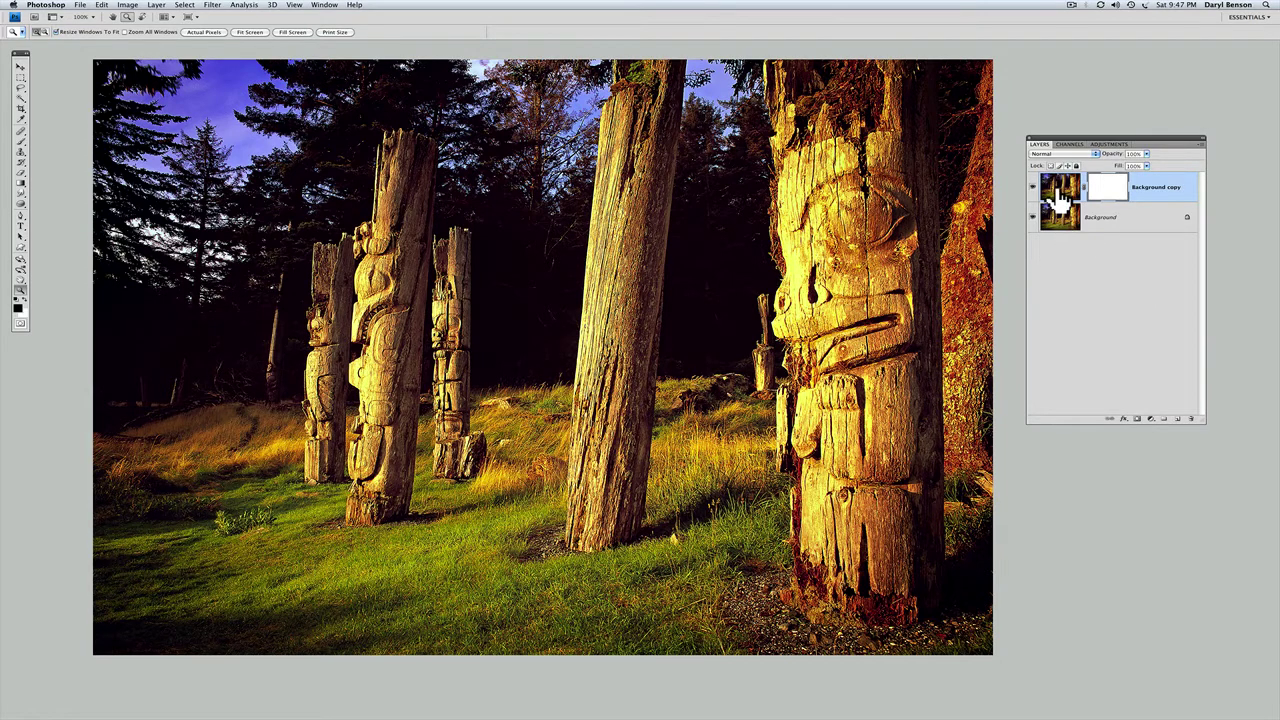
left_click_drag(1060, 185, 1176, 418)
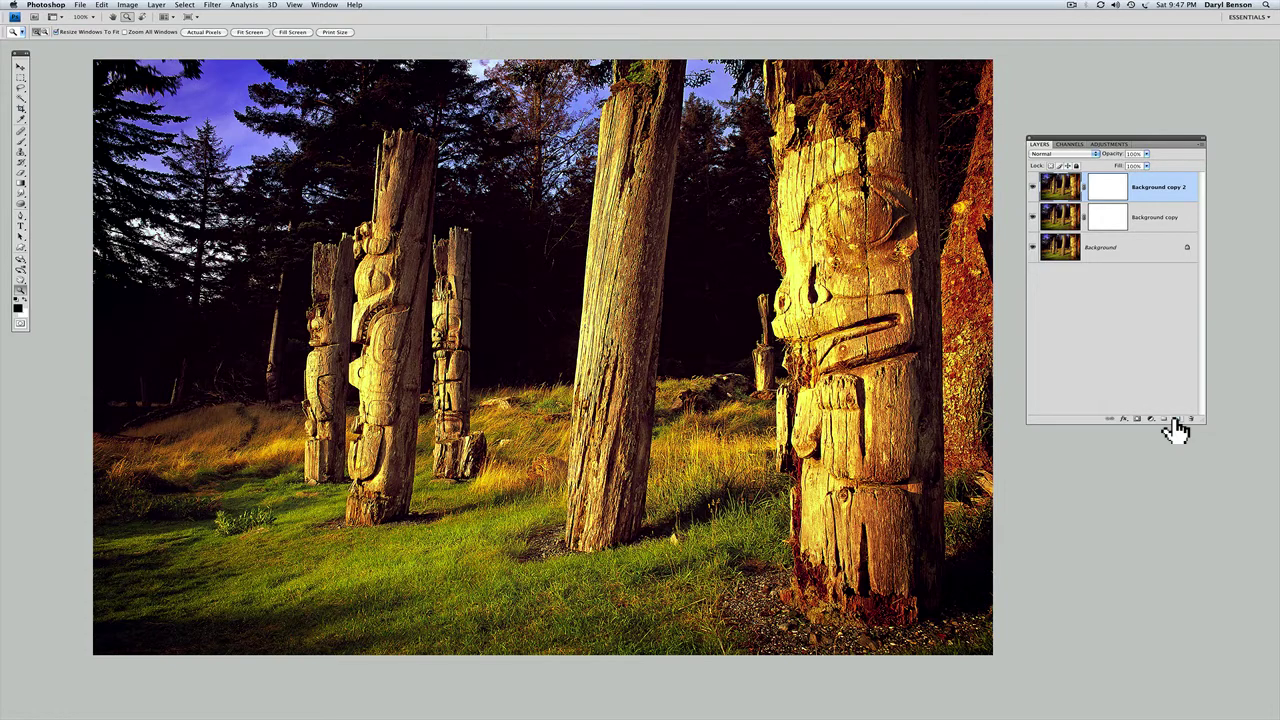
key("super+j")
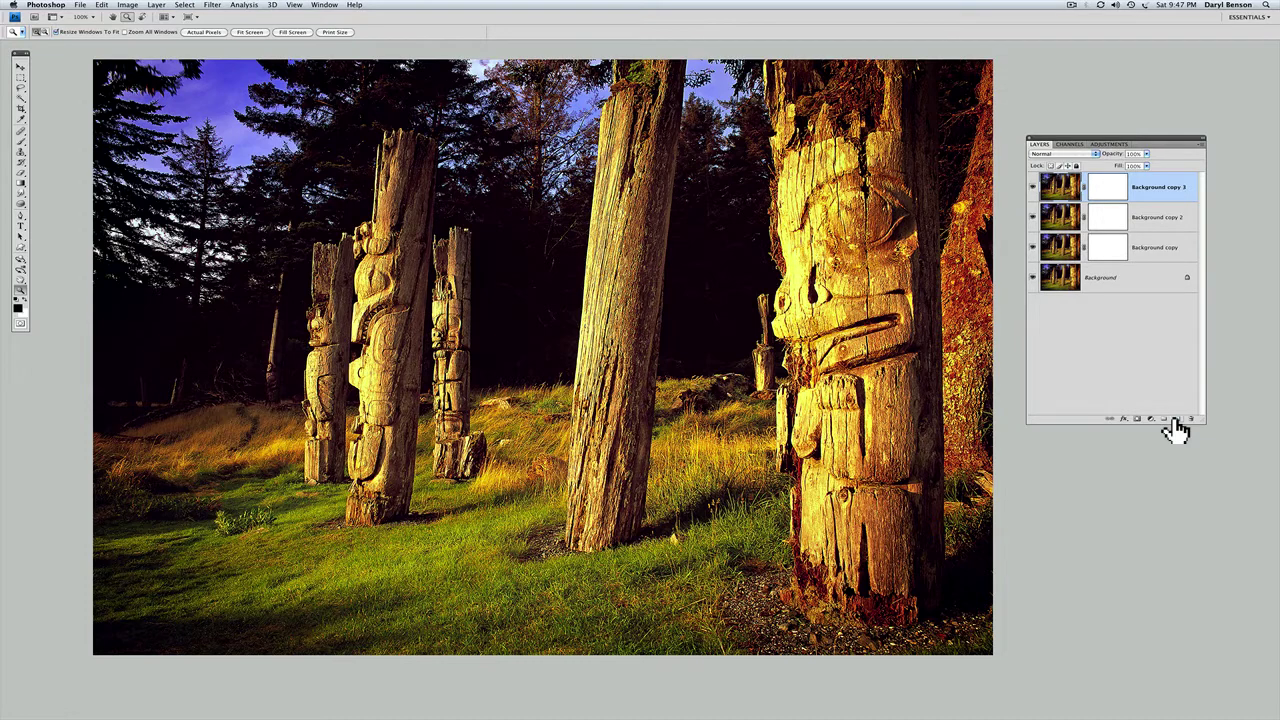
key("super+j")
key("super+j")
key("super+j")
key("super+j")
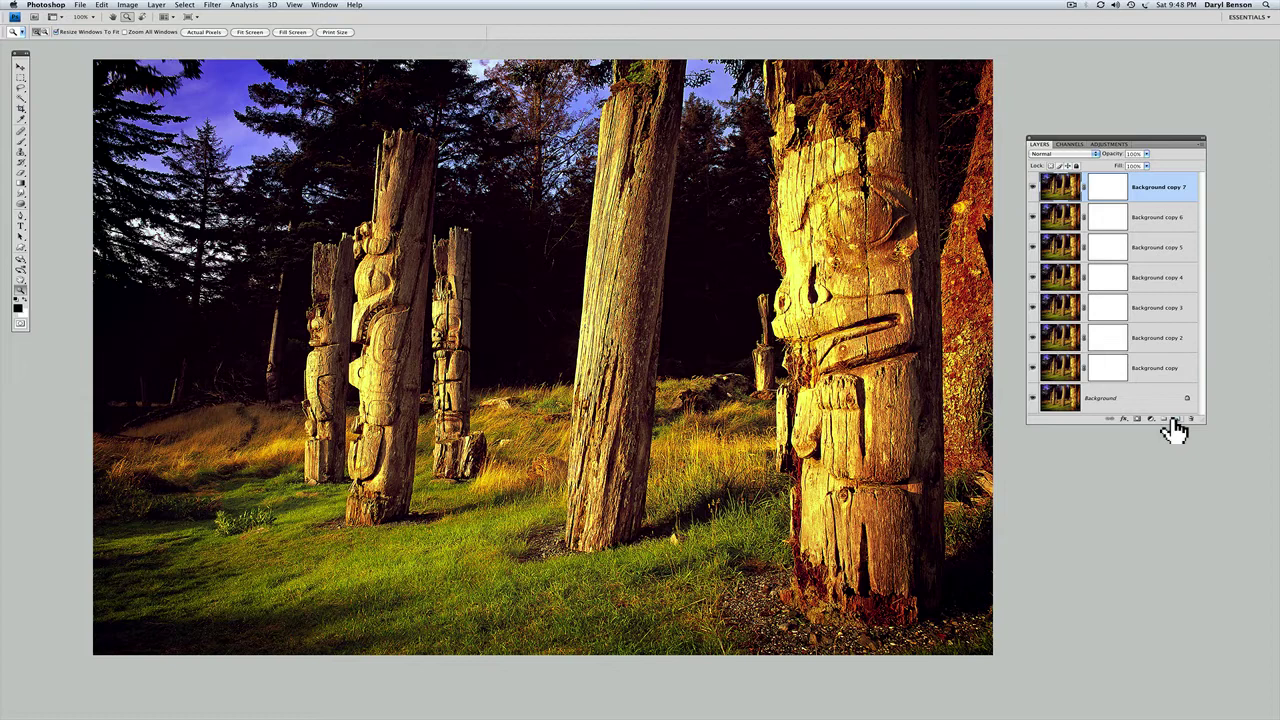
- Delete Background copy 4 through 7, then reselect Background copy 3
left_click(1062, 286, "shift")
left_click_drag(1062, 286, 1188, 421)
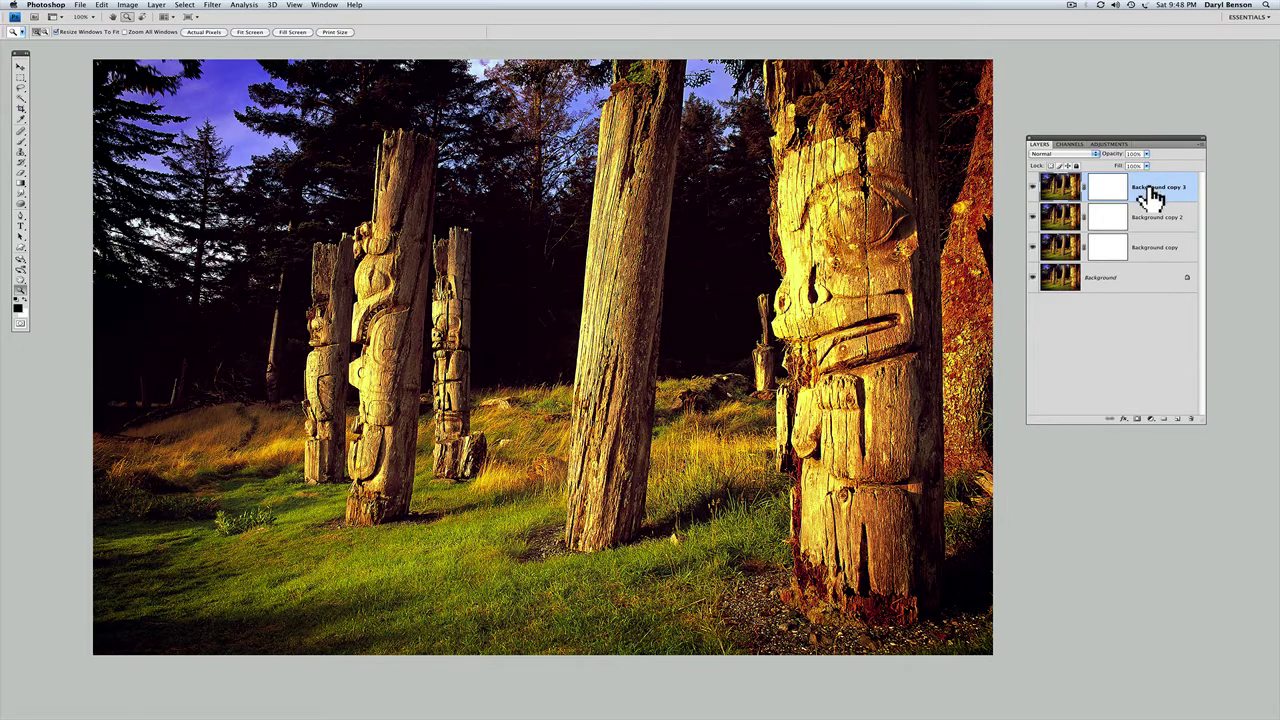
left_click(1139, 221)
left_click(1145, 258)
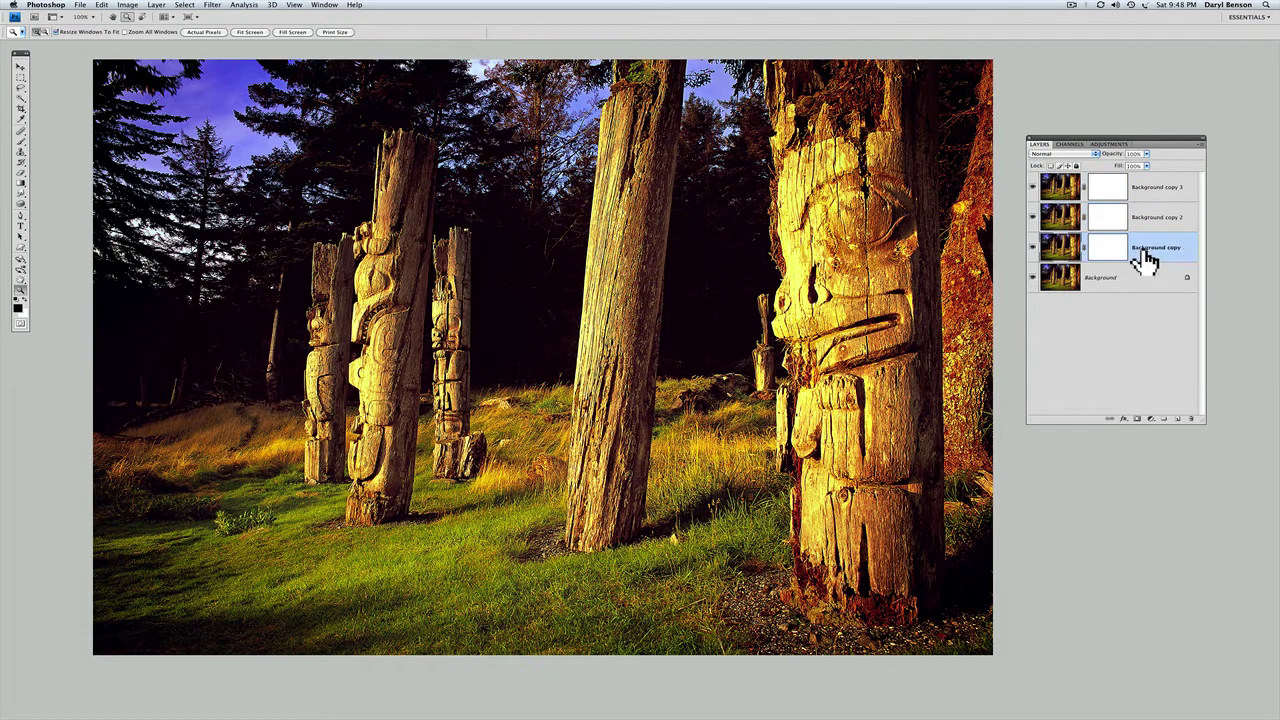
left_click(1149, 195)
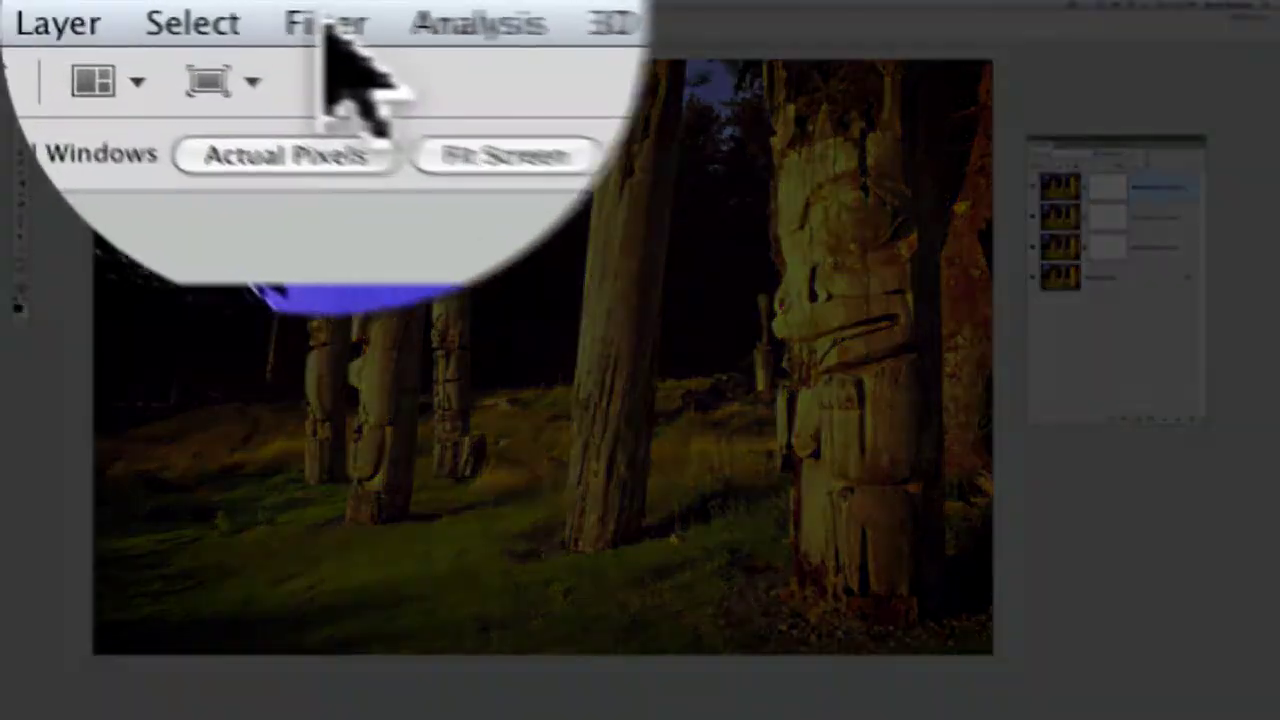
- Apply a Filter Gallery Cutout with 8 levels and edge simplicity 10 to Background copy 3
left_click(330, 25)
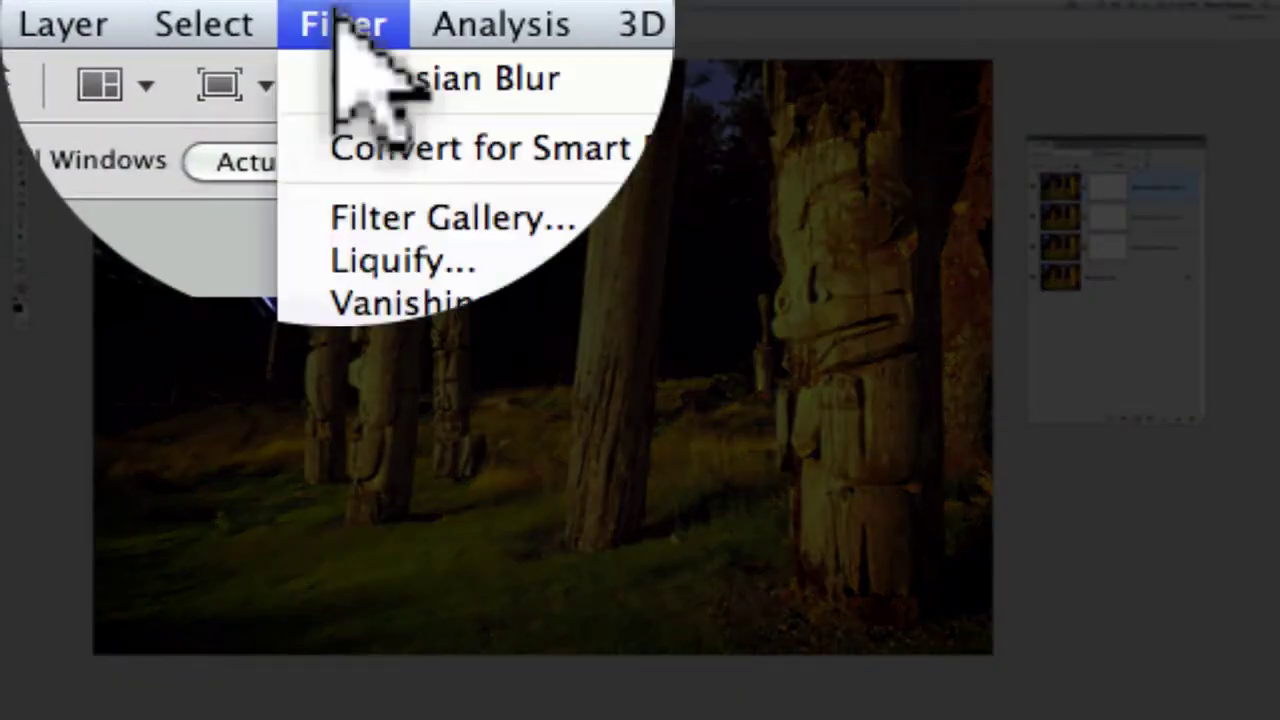
left_click(343, 215)
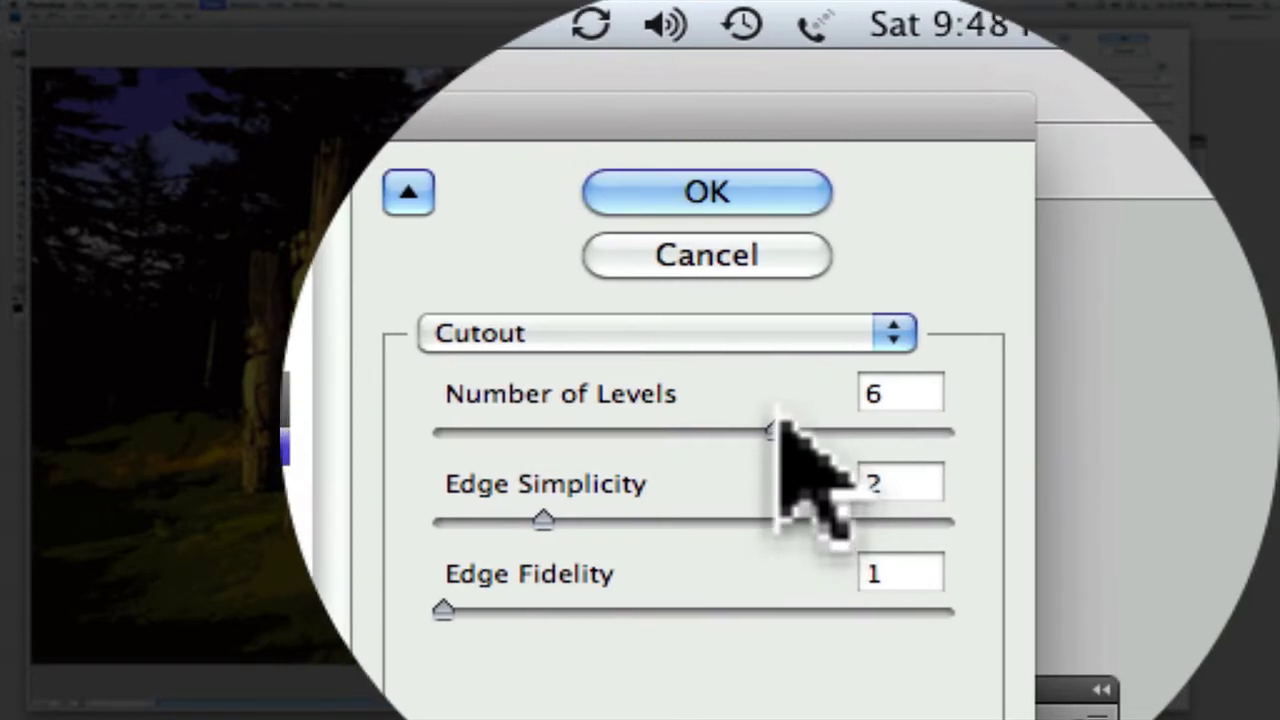
left_click_drag(776, 430, 950, 431)
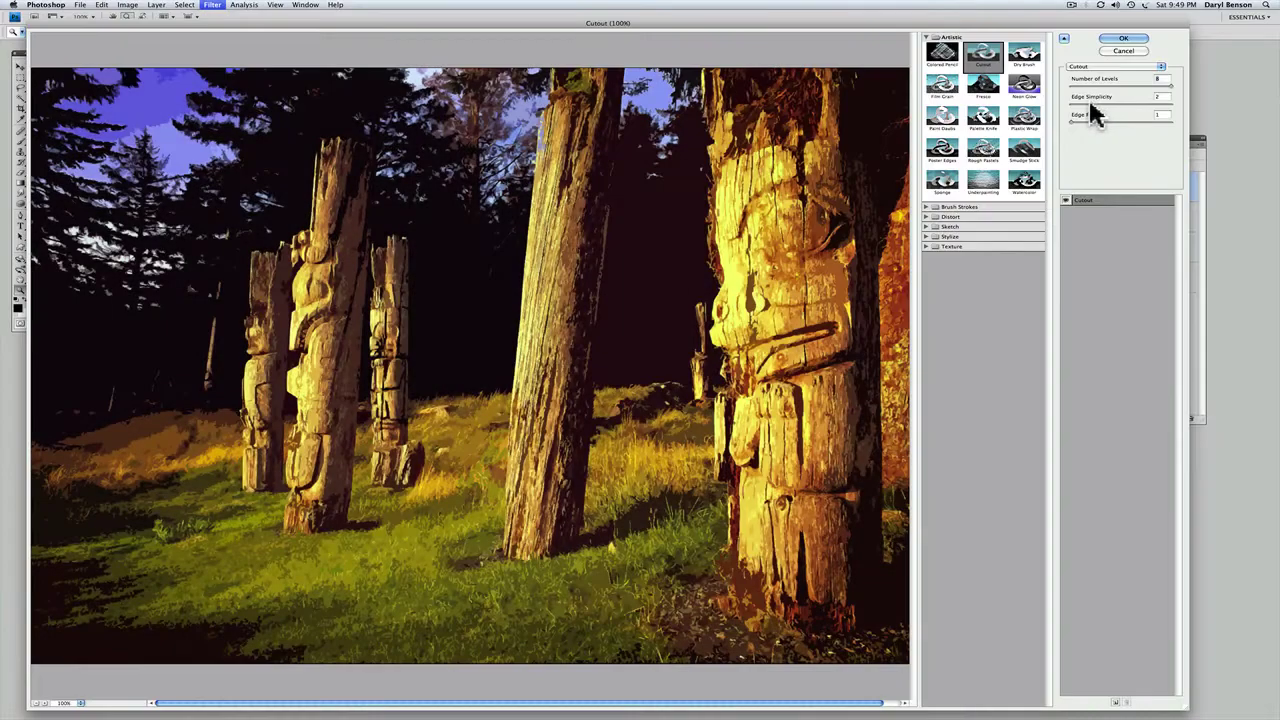
left_click_drag(1095, 104, 1195, 112)
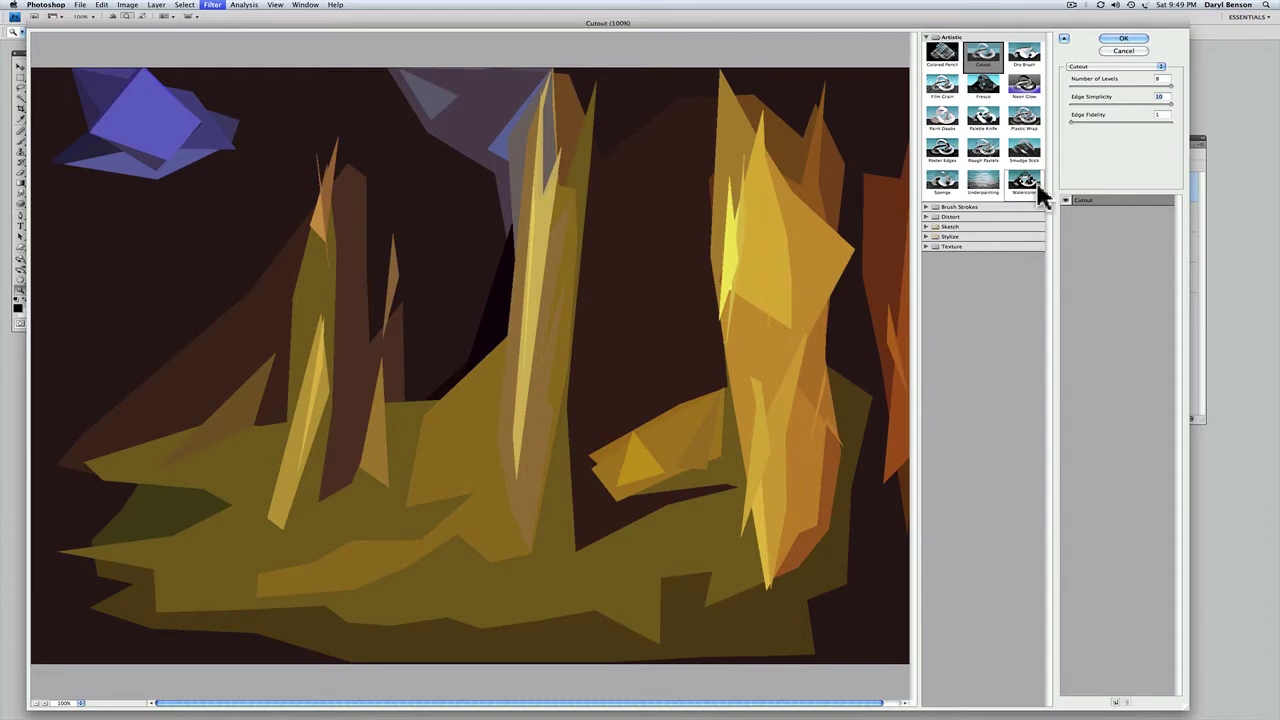
left_click(1124, 40)
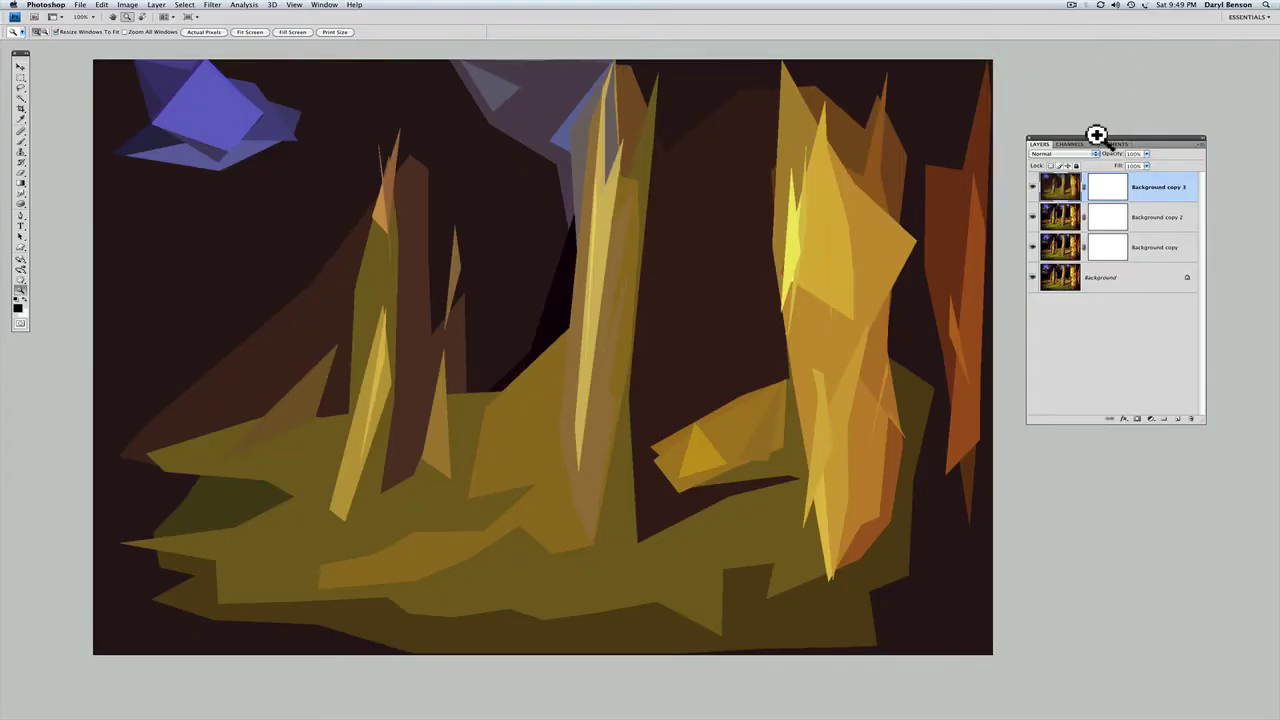
- Select Background copy 2, hide Background copy 3, and undo the reapplied Cutout filter
left_click(1159, 228)
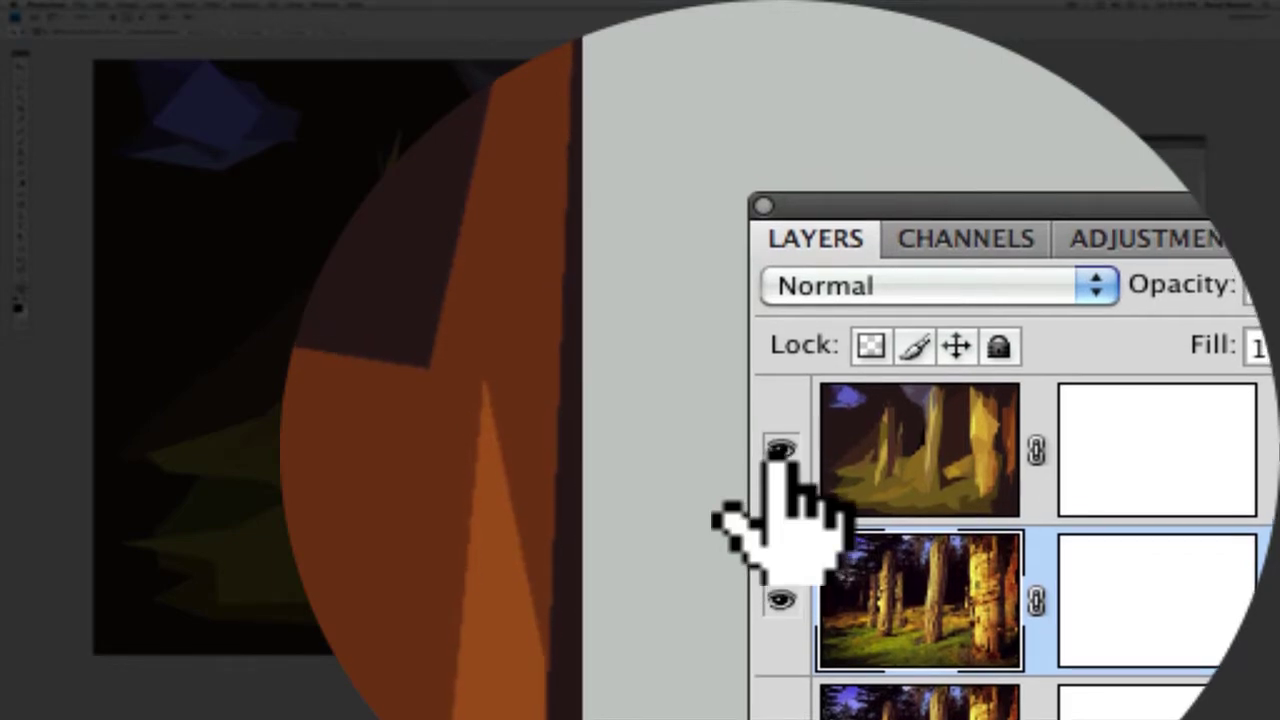
left_click(780, 450)
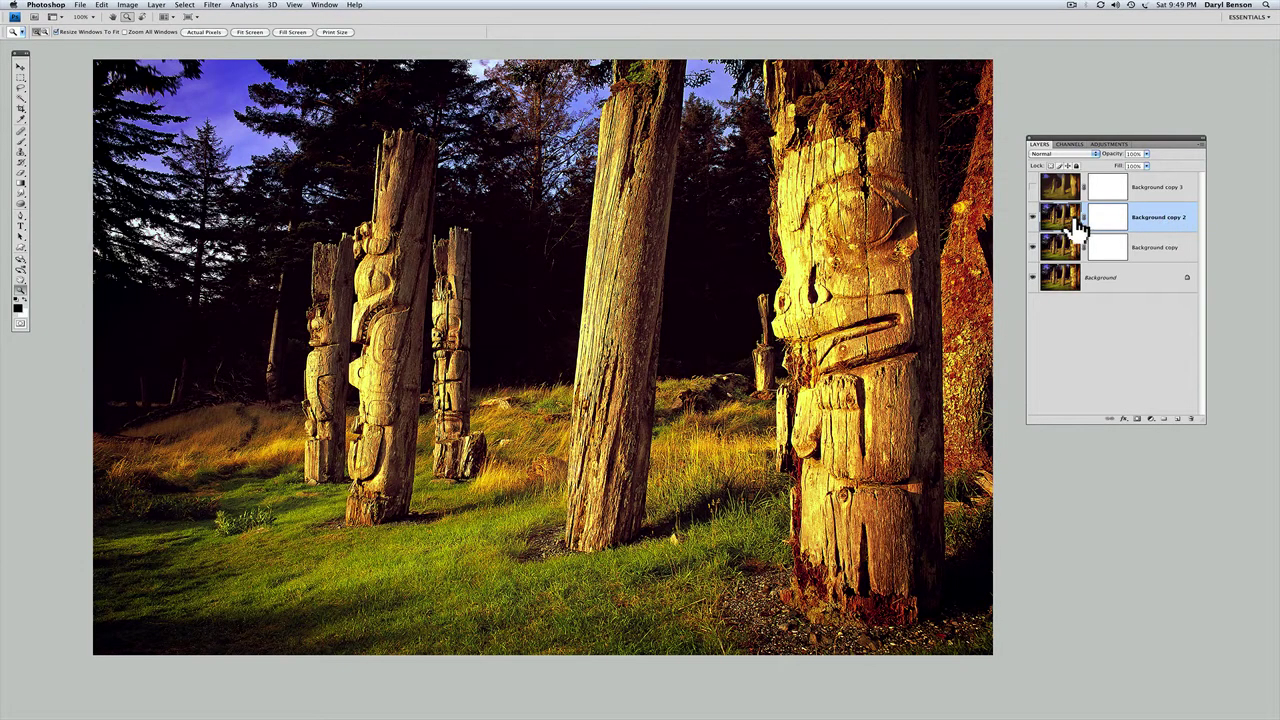
left_click(213, 6)
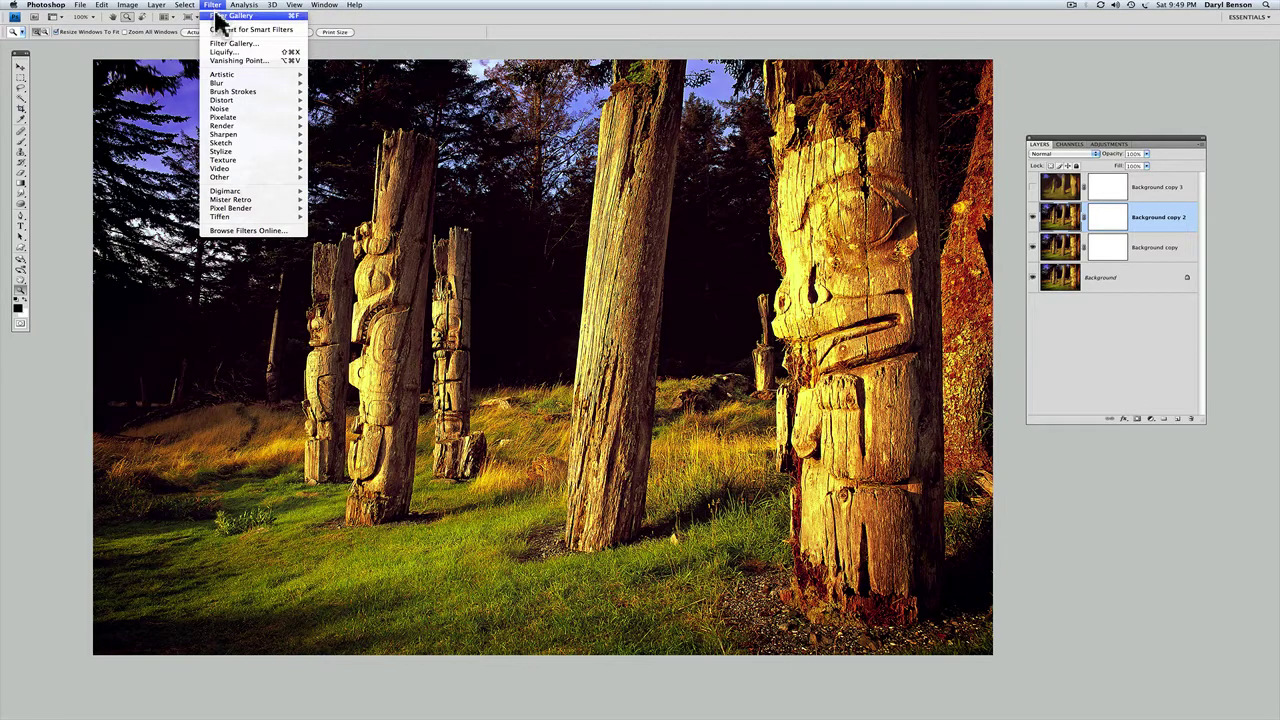
left_click(220, 16)
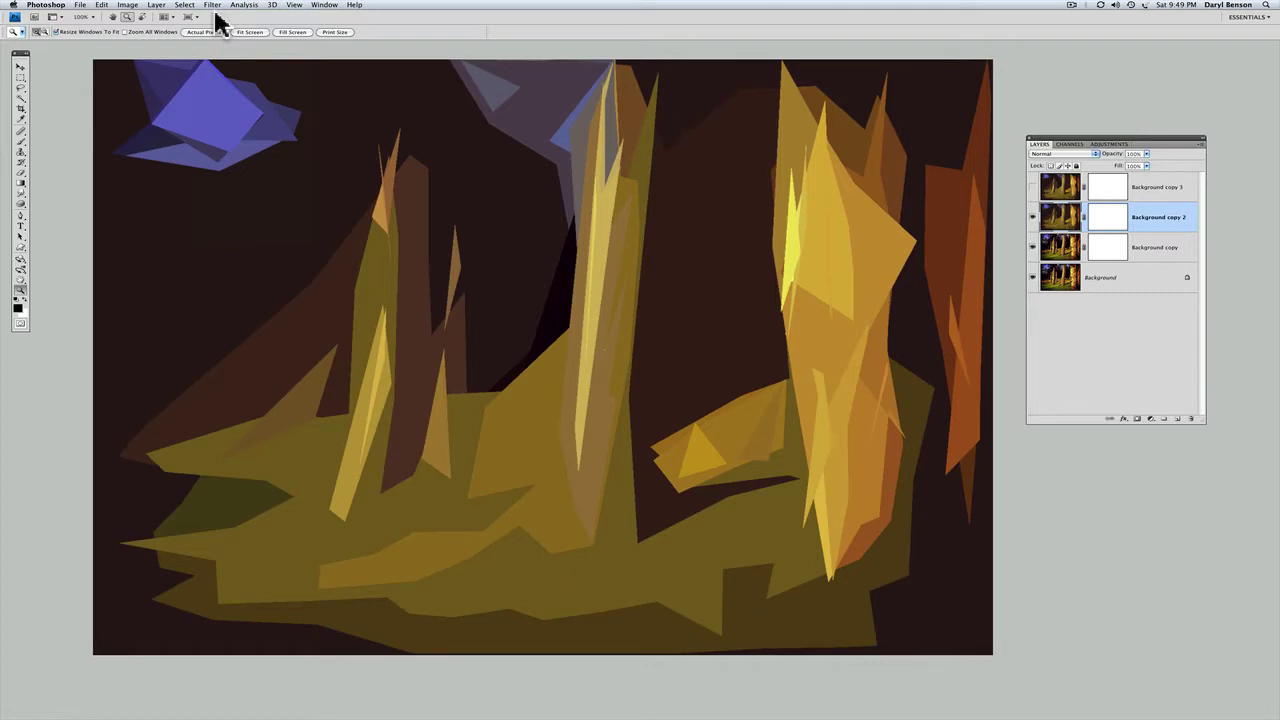
key("super+z")
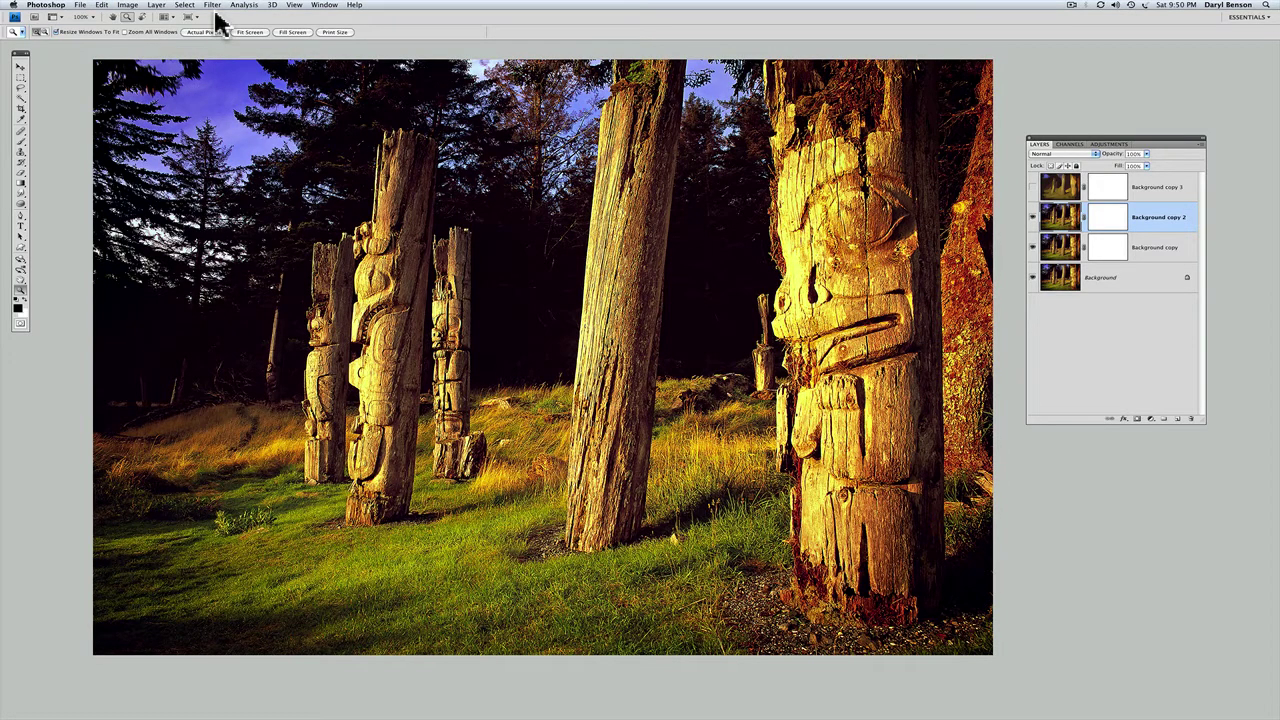
- Apply a Cutout with 4 levels, lower edge simplicity and edge fidelity 2 to Background copy 2
left_click(213, 6)
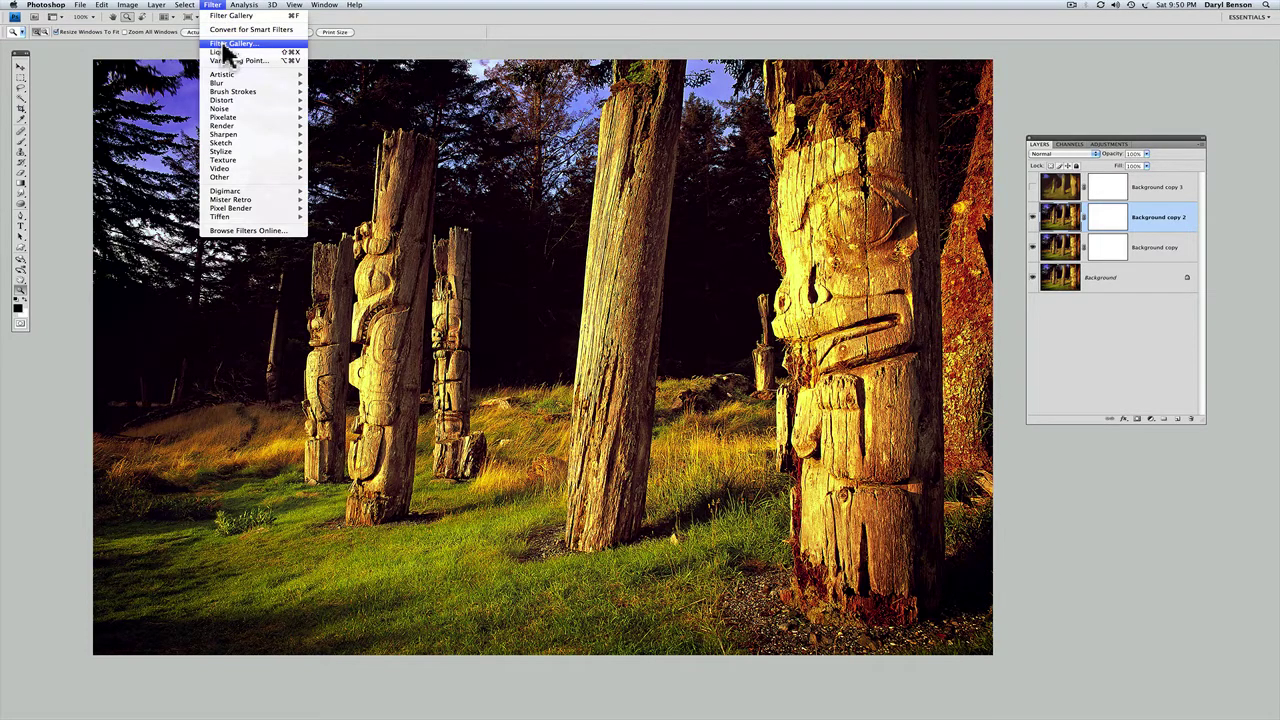
left_click(223, 45)
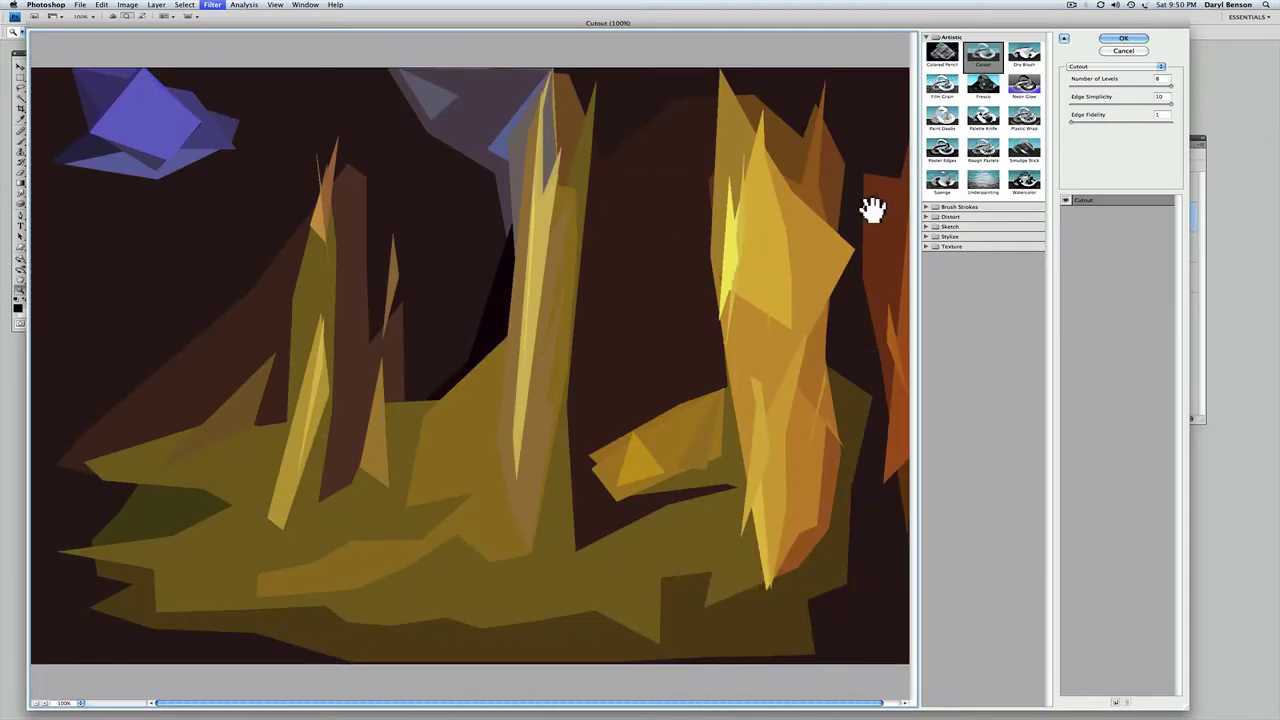
left_click(1117, 86)
left_click(1115, 86)
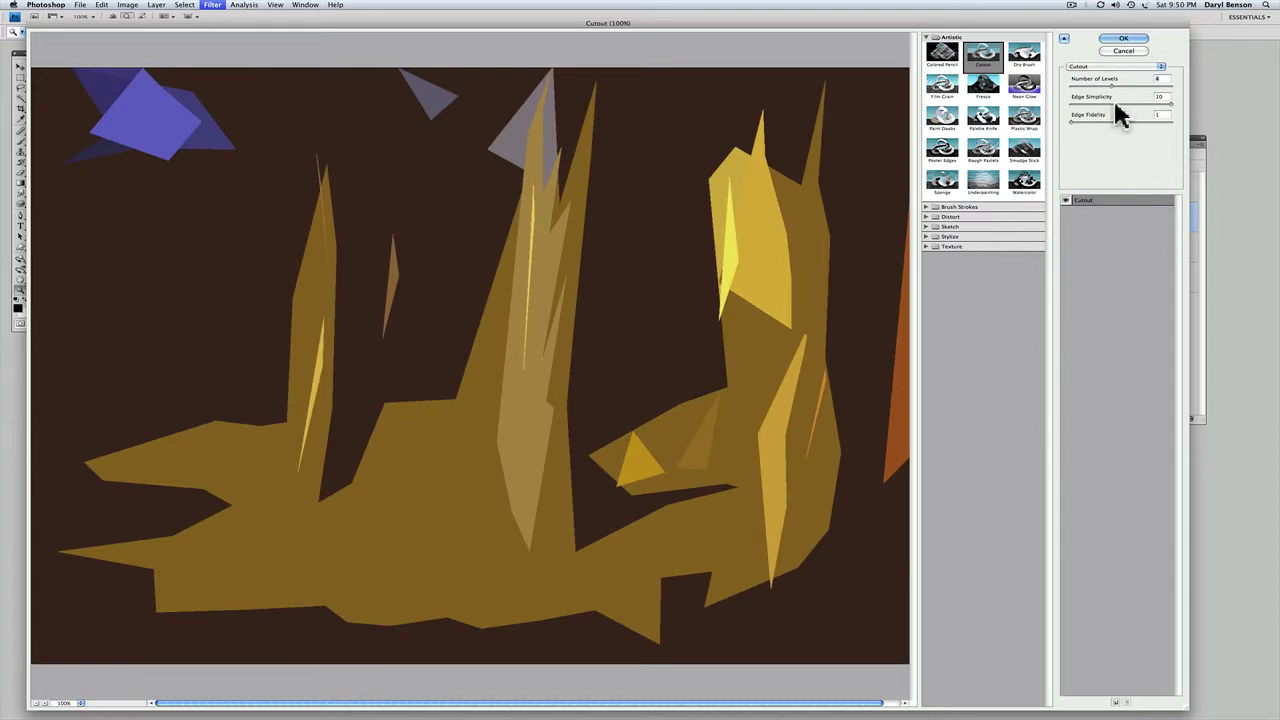
left_click(1115, 103)
left_click_drag(1122, 102, 1128, 103)
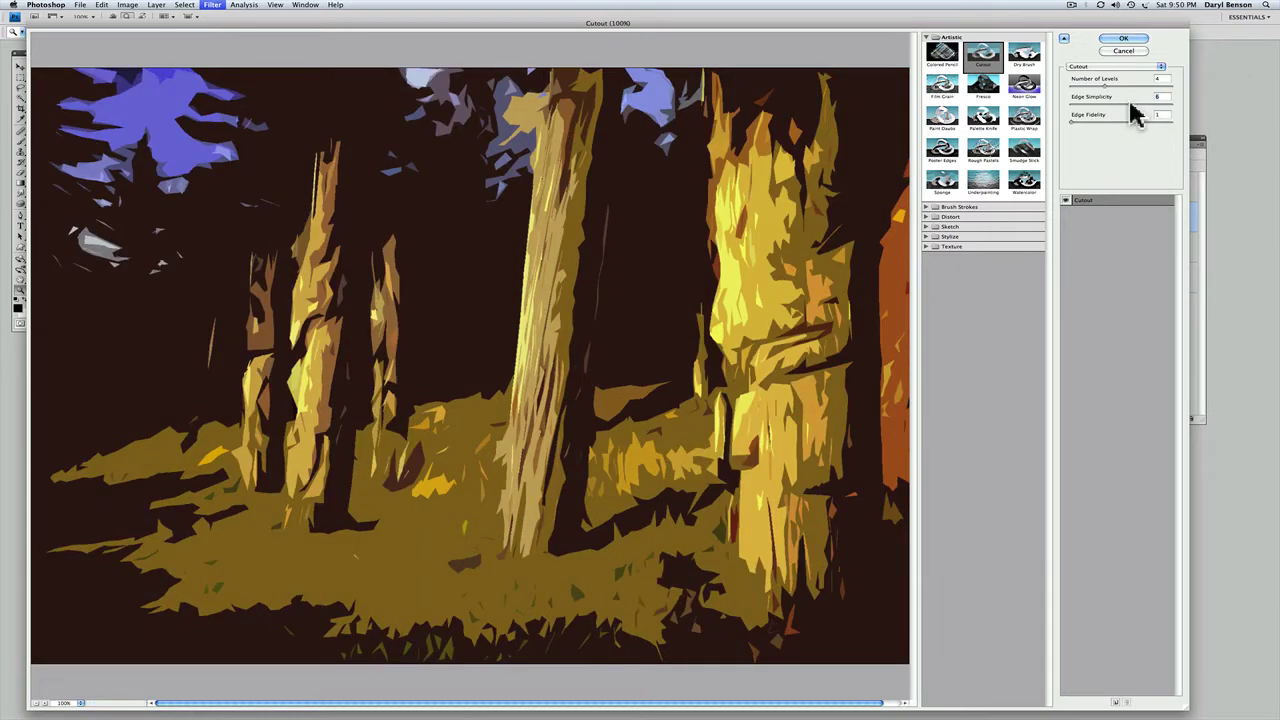
left_click(1119, 122)
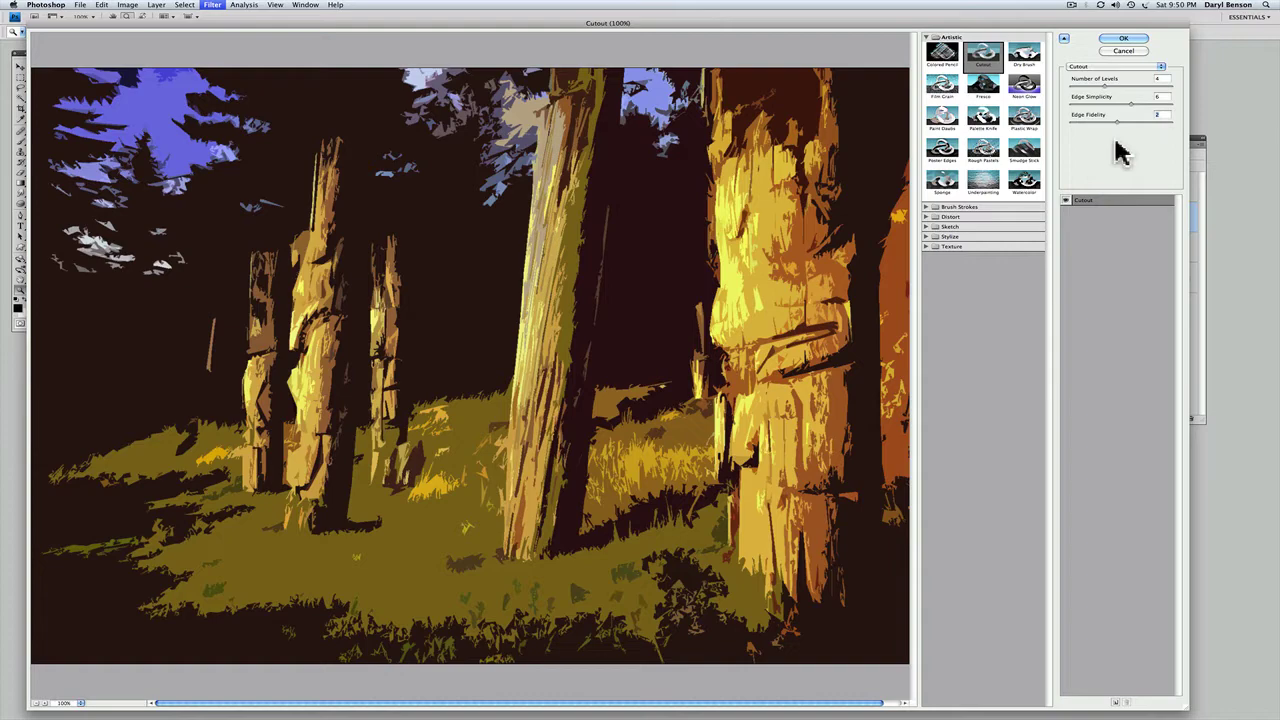
left_click(1122, 39)
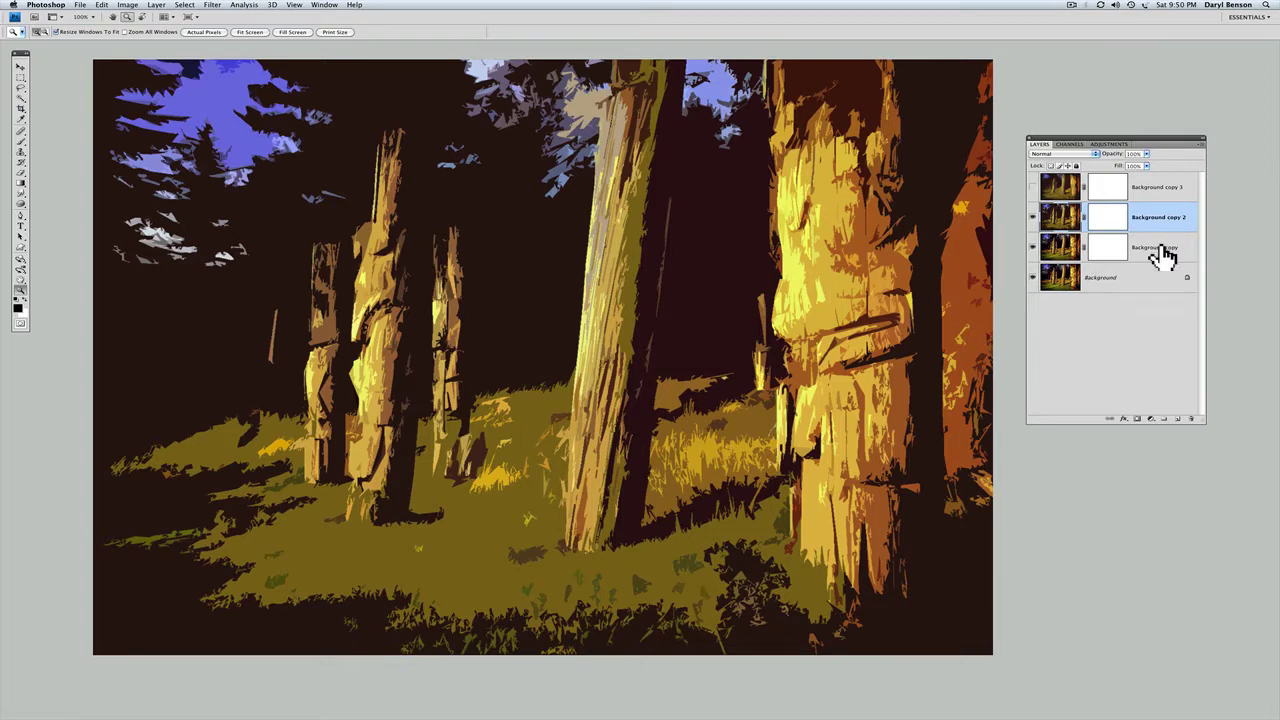
- Hide Background copy 2 and apply a 6-level Cutout (simplicity 2, fidelity 3) to Background copy
left_click(1162, 252)
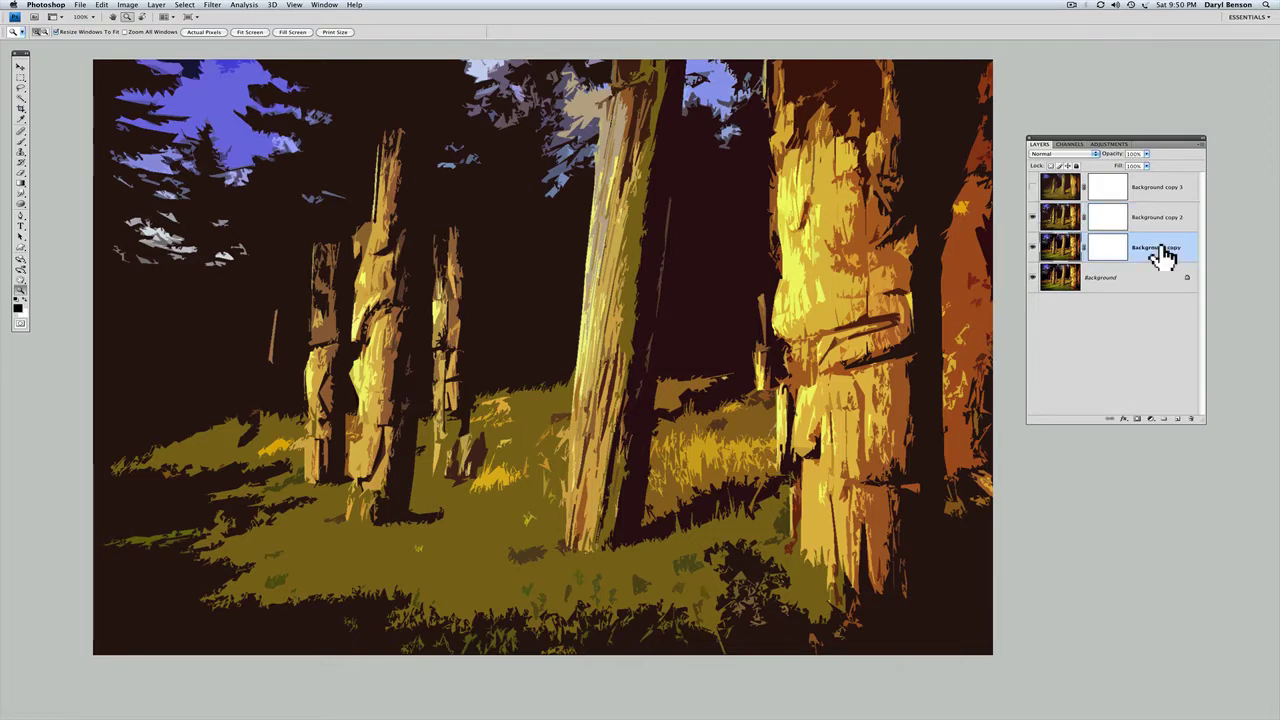
left_click(1032, 218)
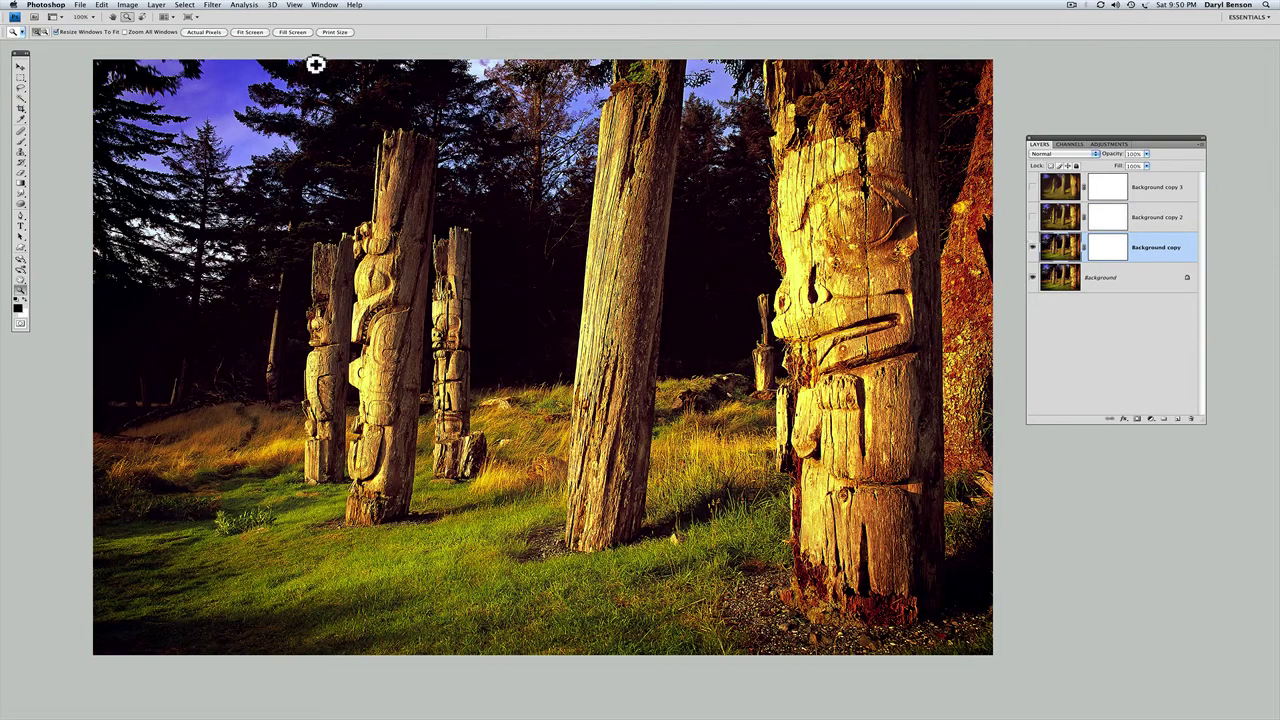
left_click(212, 5)
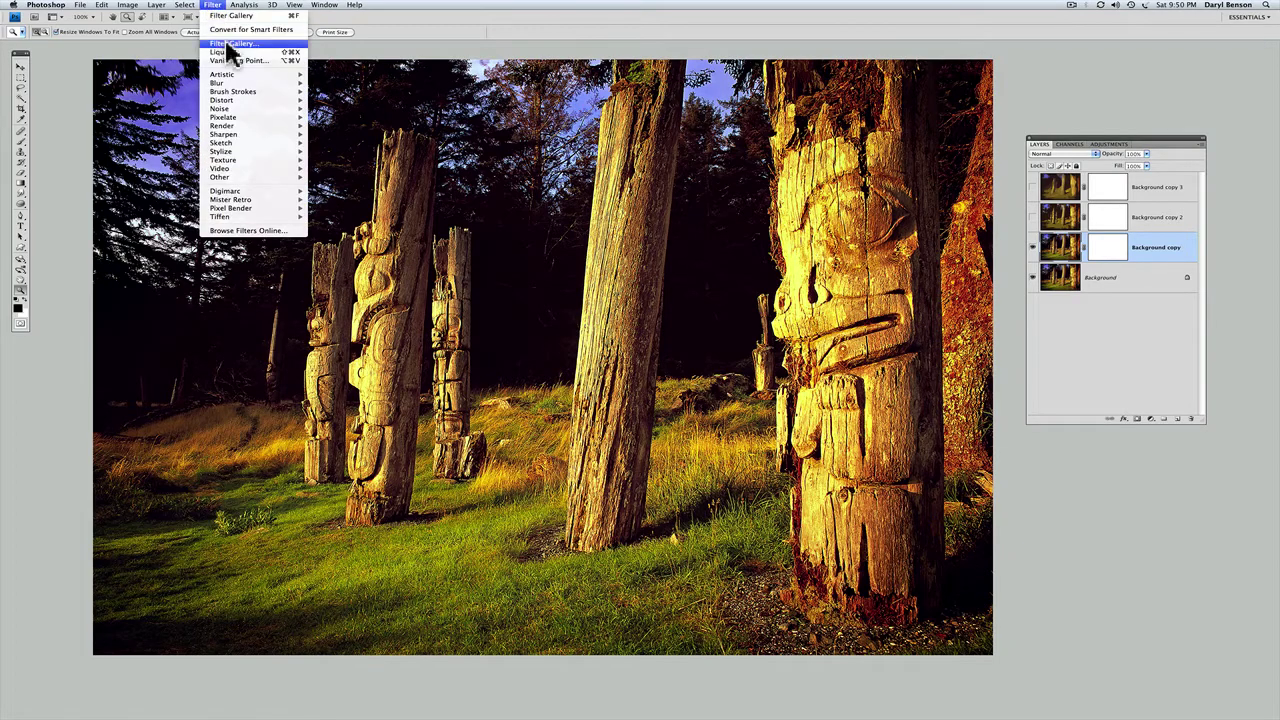
left_click(228, 44)
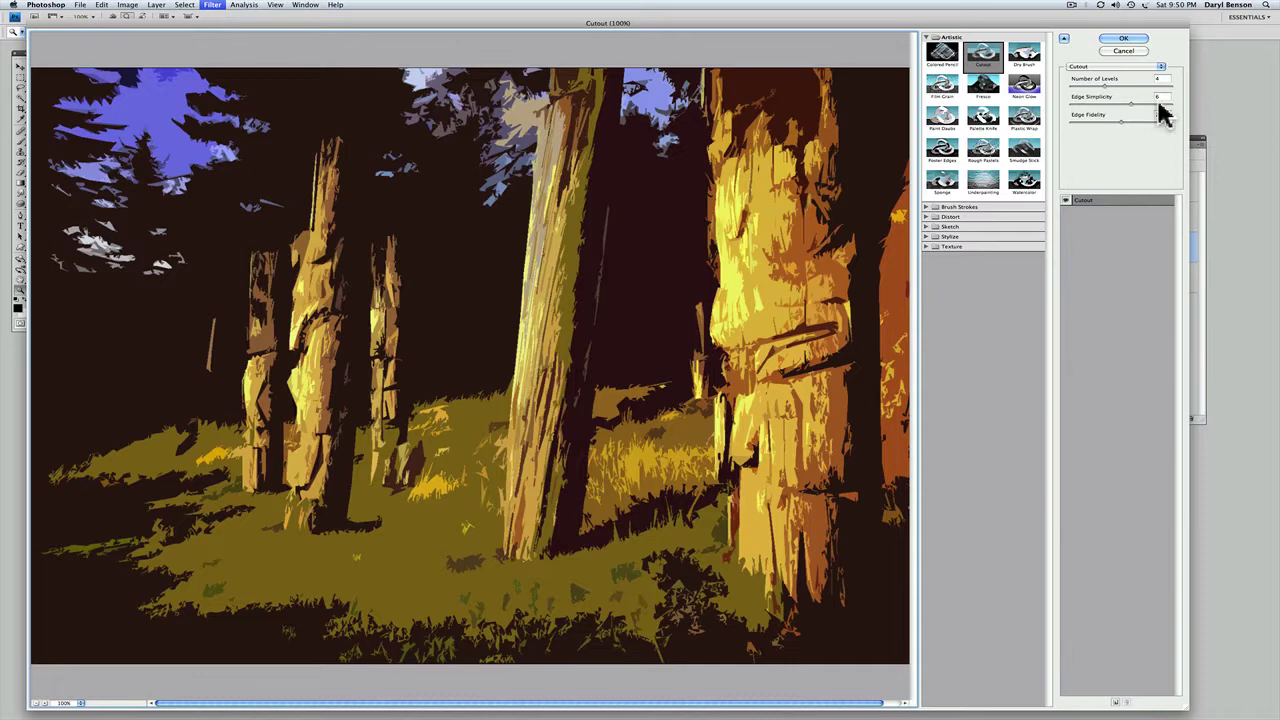
left_click_drag(1108, 87, 1023, 129)
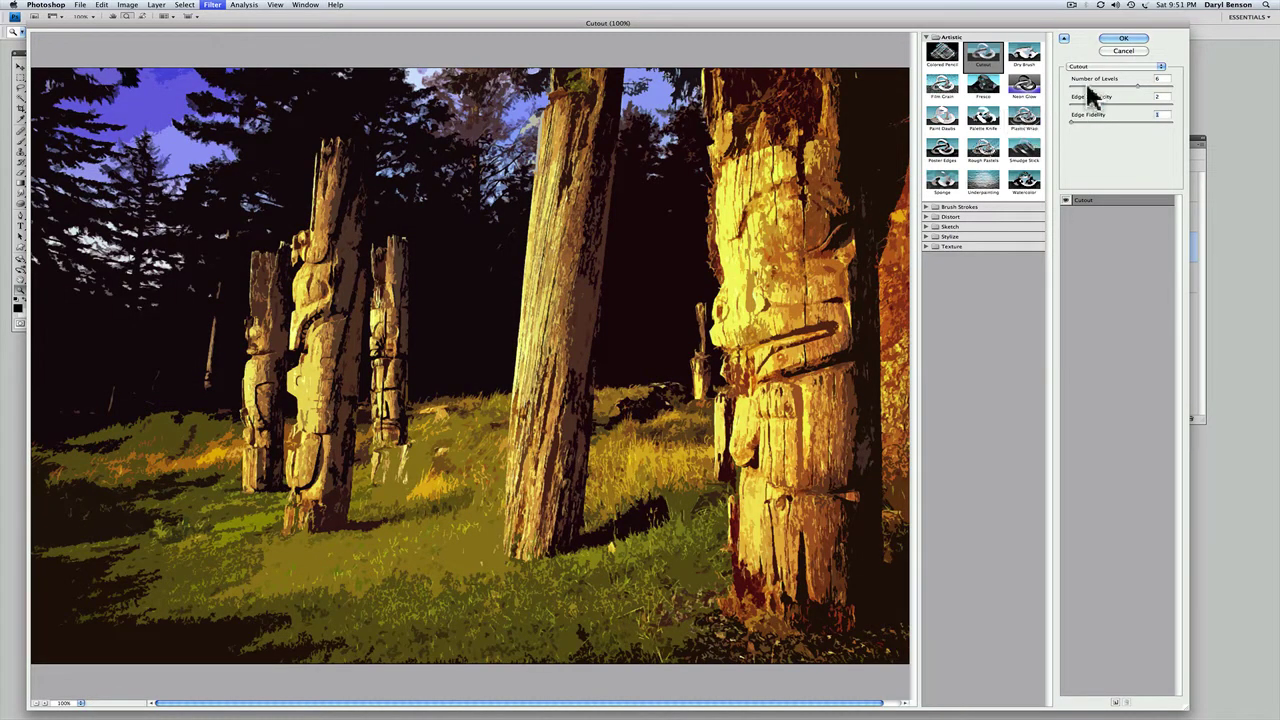
left_click(1122, 40)
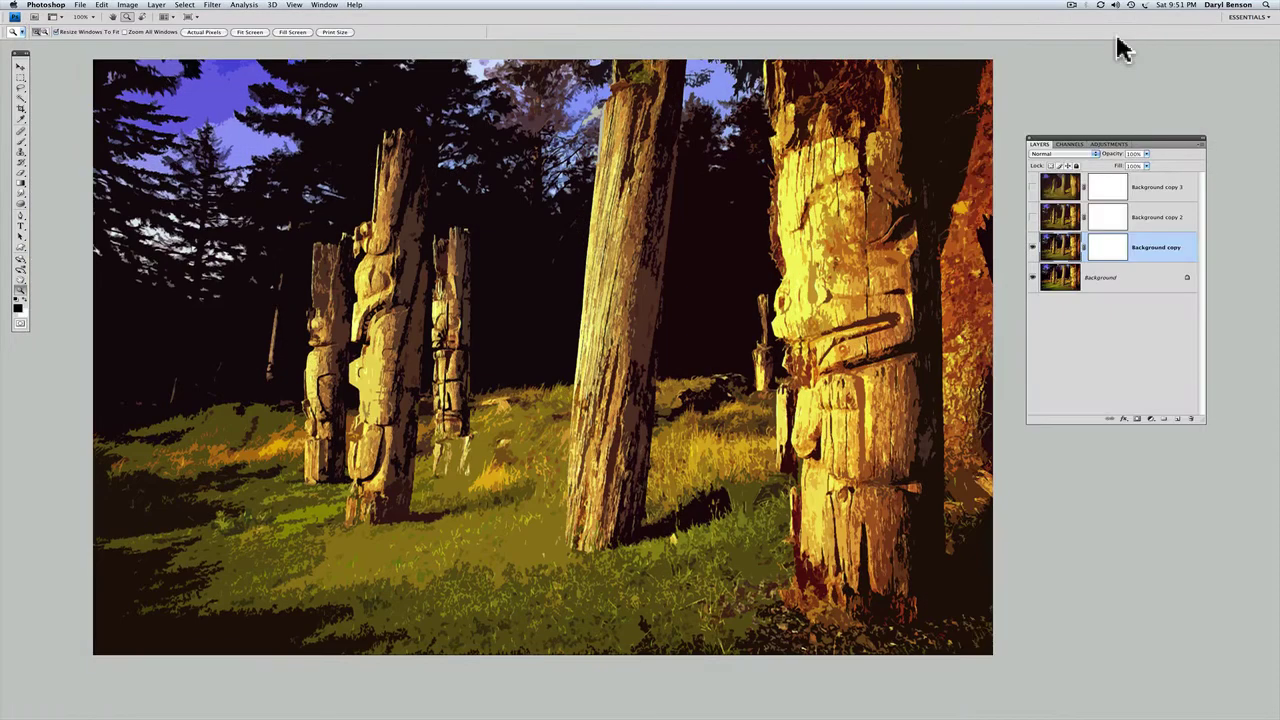
- Make Background copy, copy 2 and copy 3 all visible, with copy 3 selected
left_click(1032, 248)
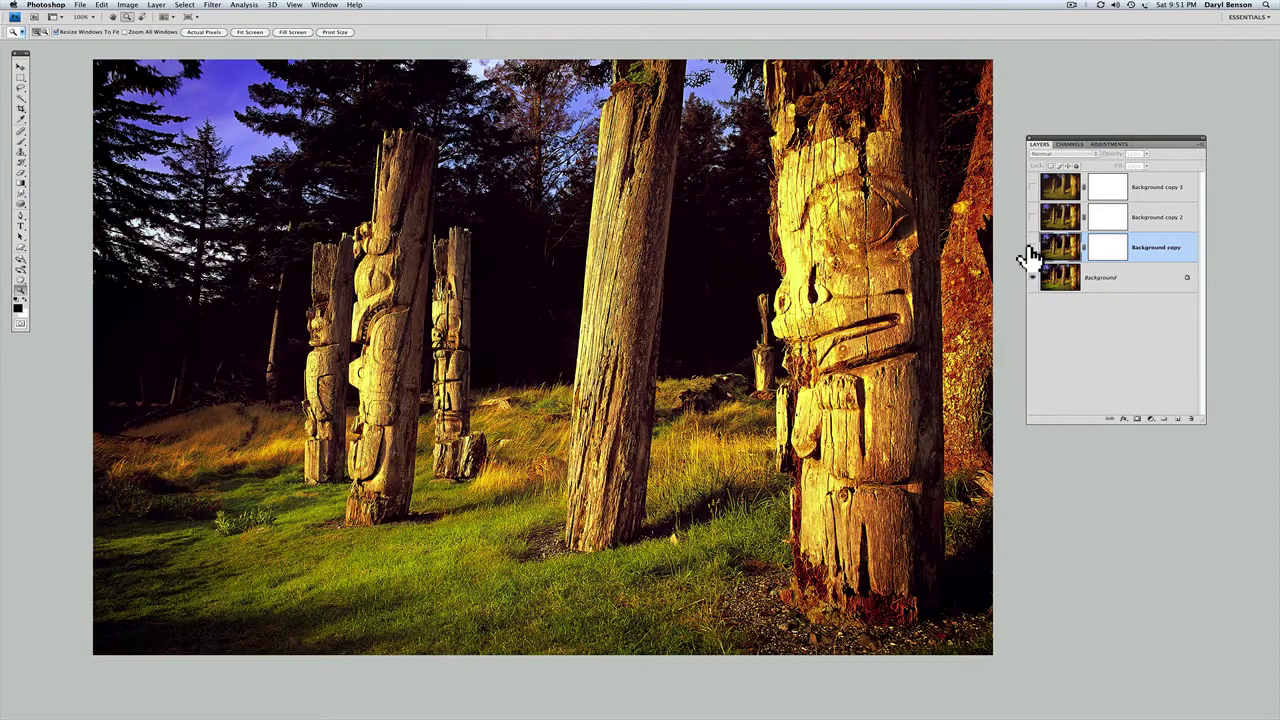
left_click(1032, 248)
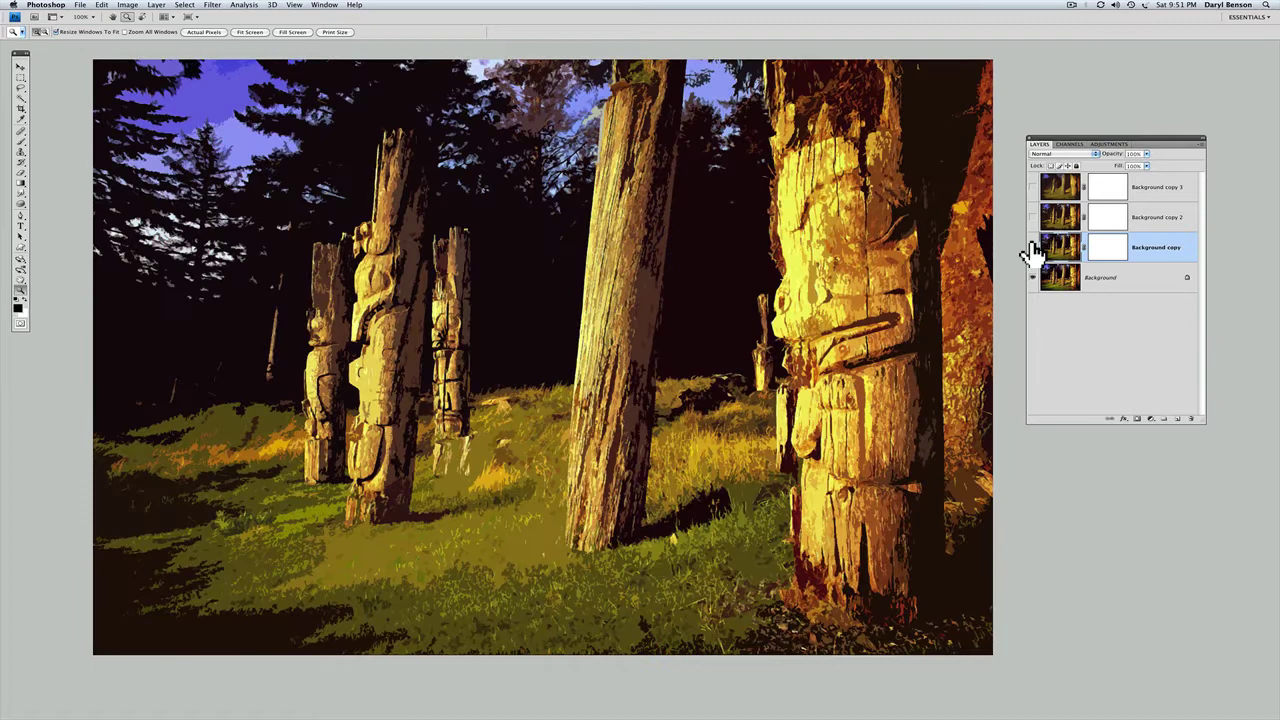
left_click(1032, 220)
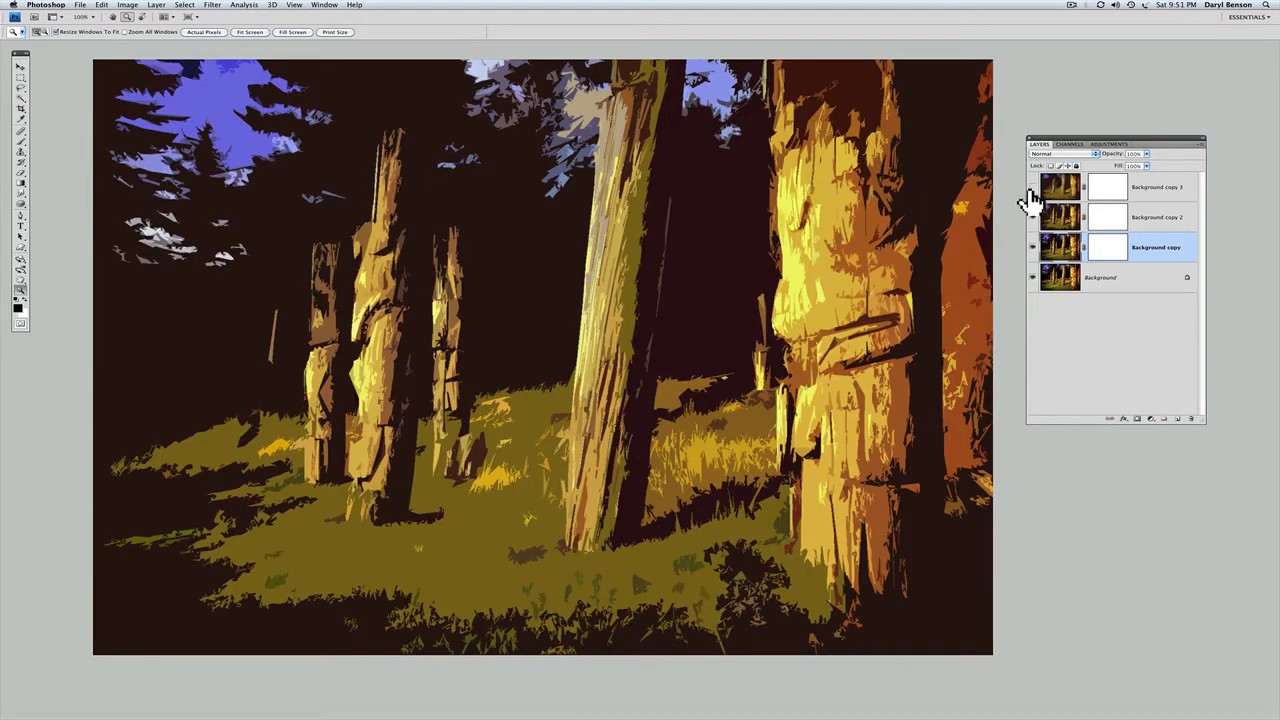
left_click(1031, 190)
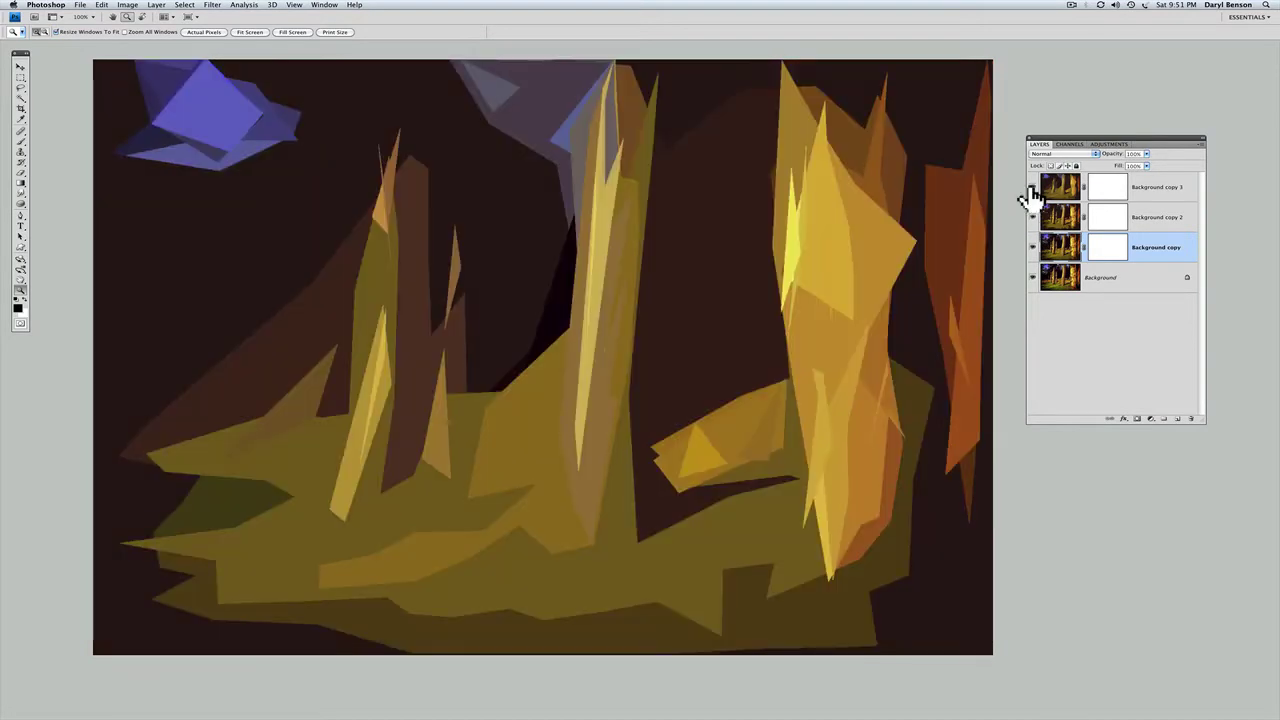
left_click(1172, 193)
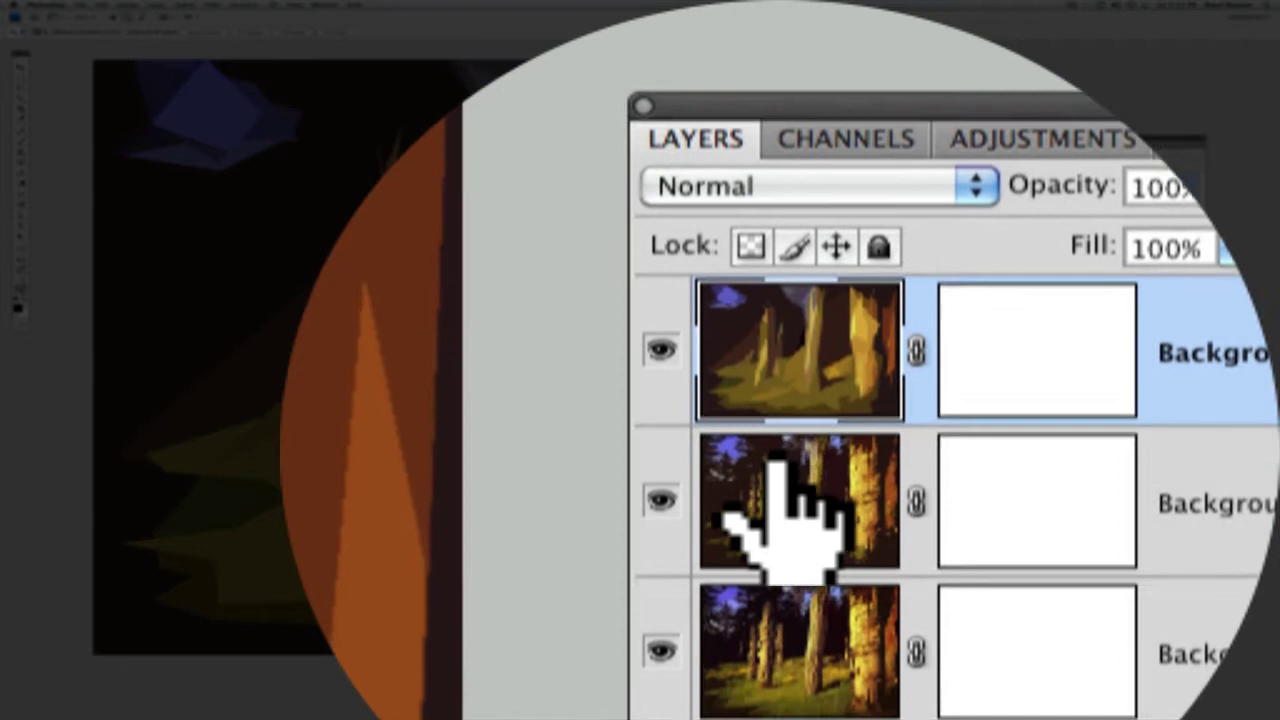
- Select the layer mask thumbnail of Background copy 3 as the painting target
left_click(778, 597)
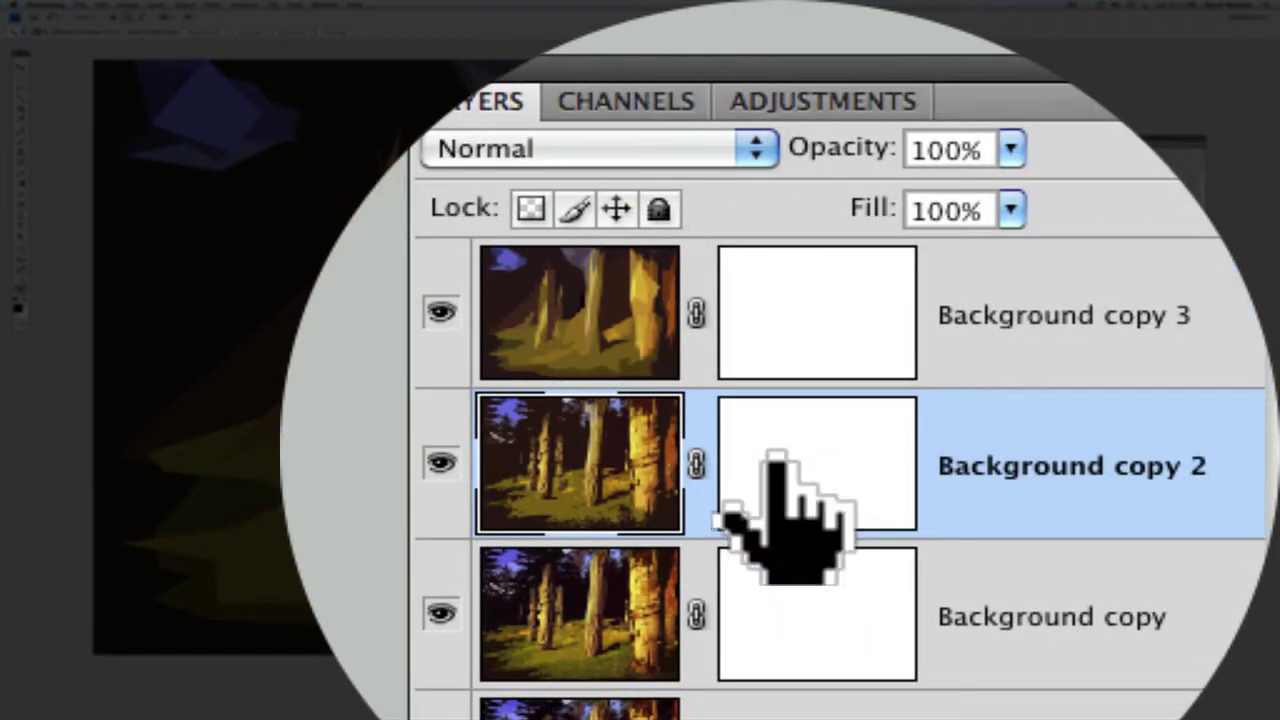
left_click(996, 483)
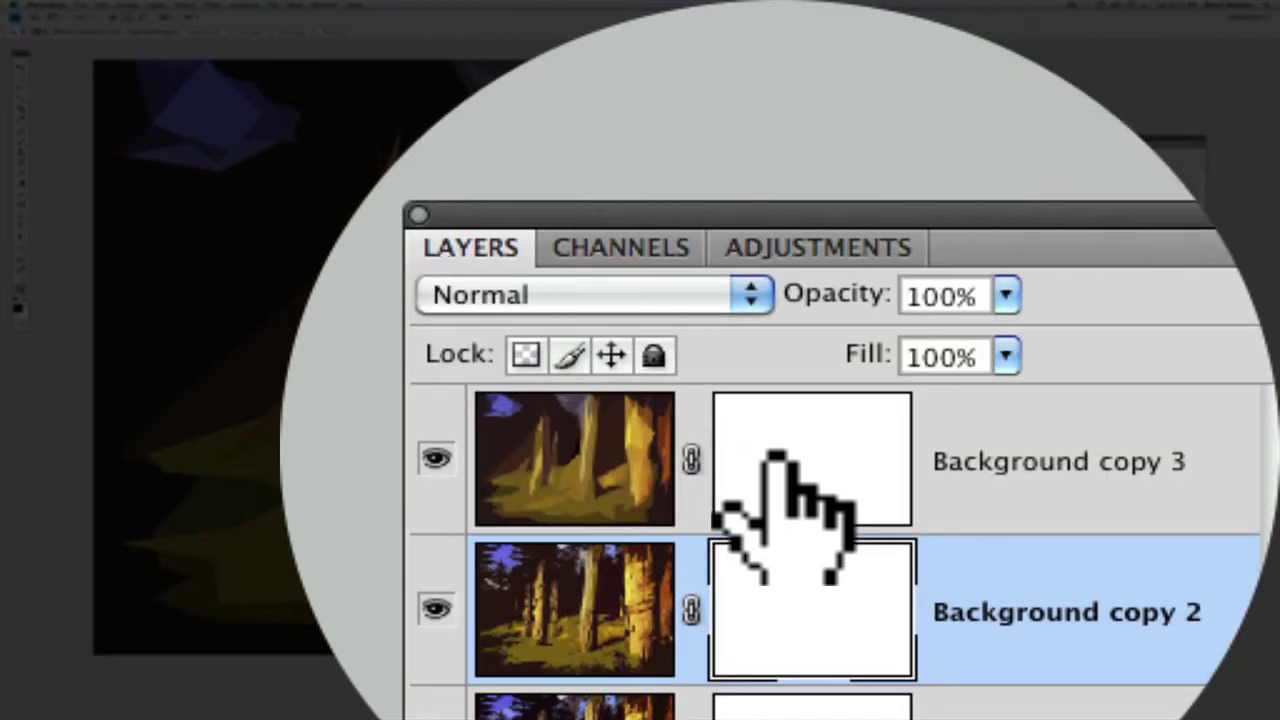
left_click(778, 455)
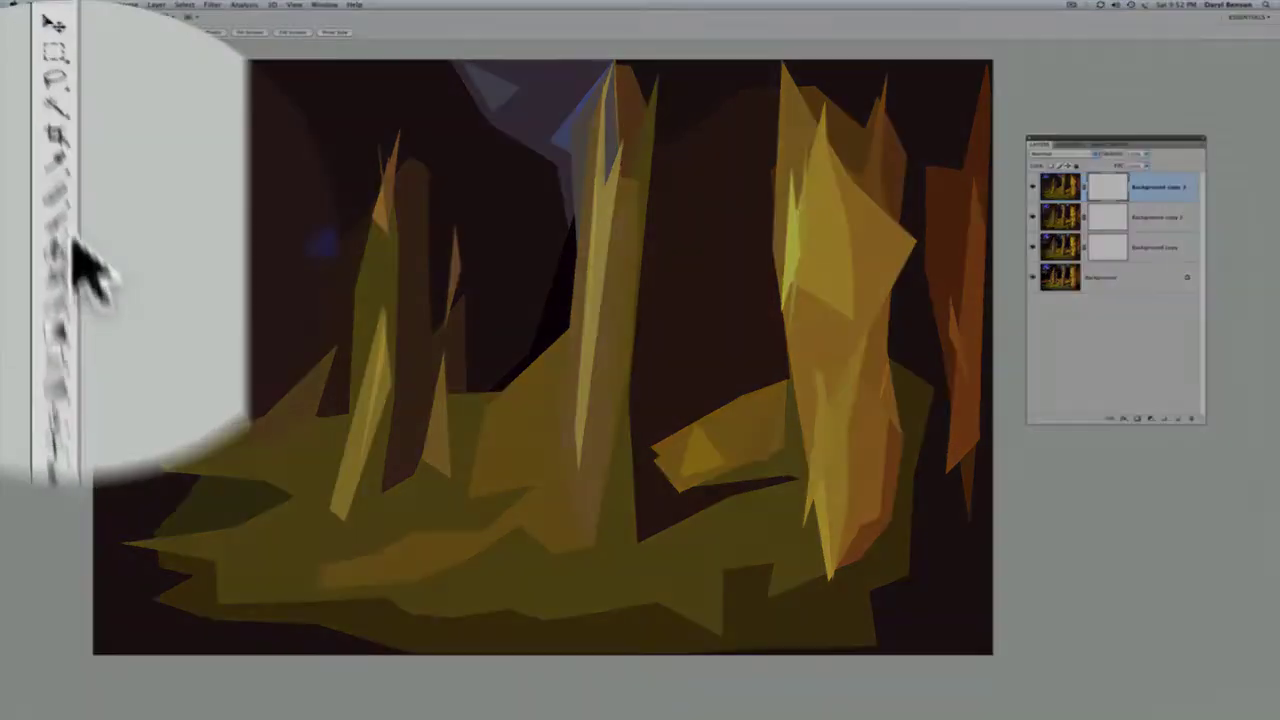
- Switch to the Brush tool and size it to the canvas with the bracket keys
left_click(20, 140)
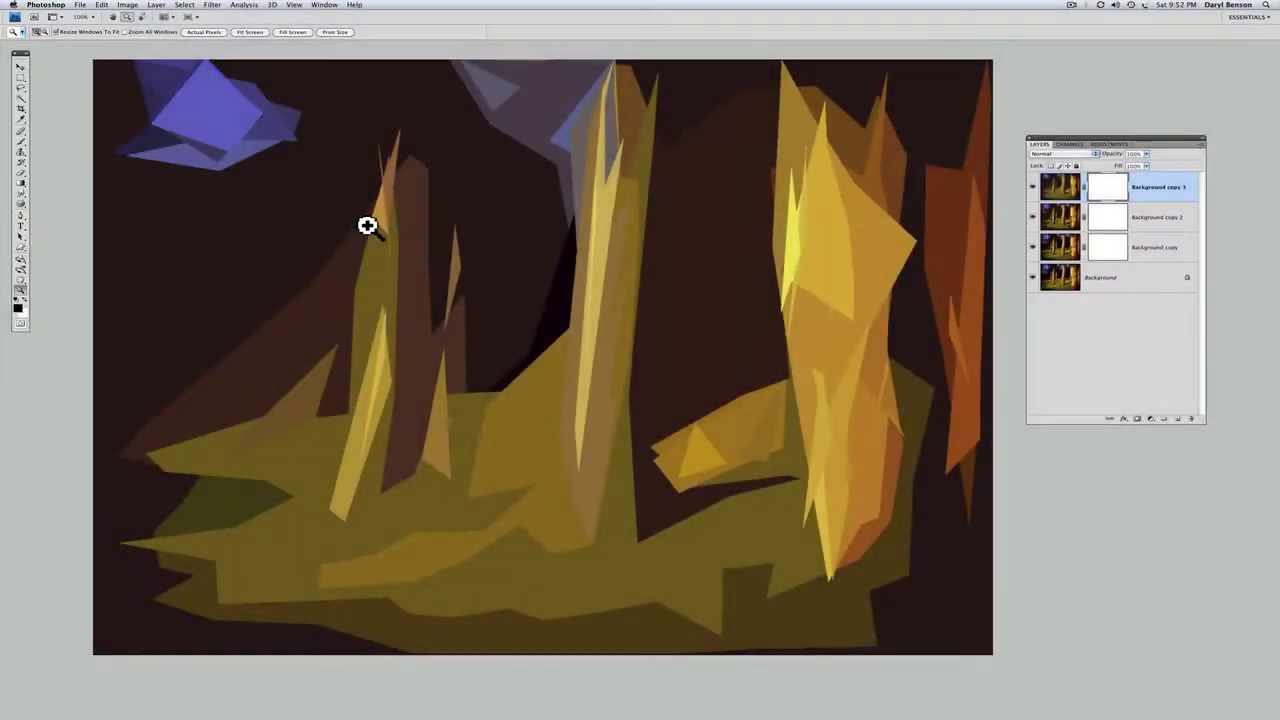
key("b")
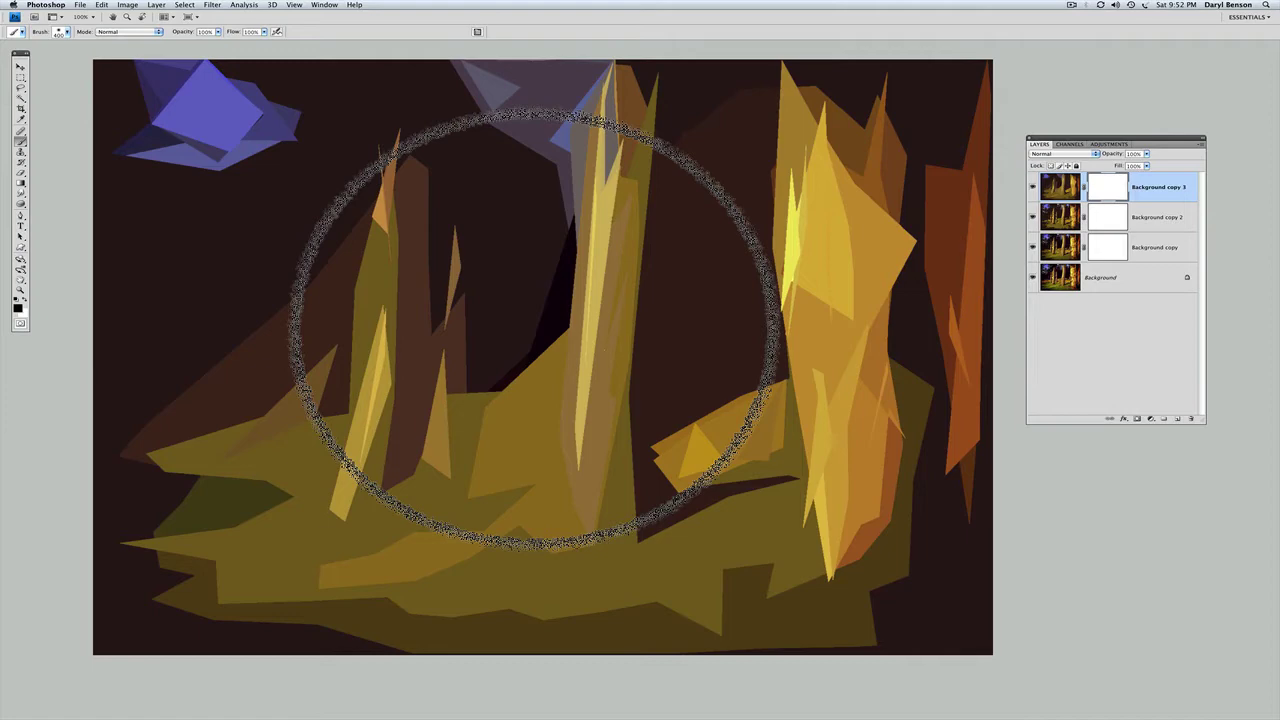
key("bracketright")
key("bracketright")
key("bracketright")
key("bracketright")
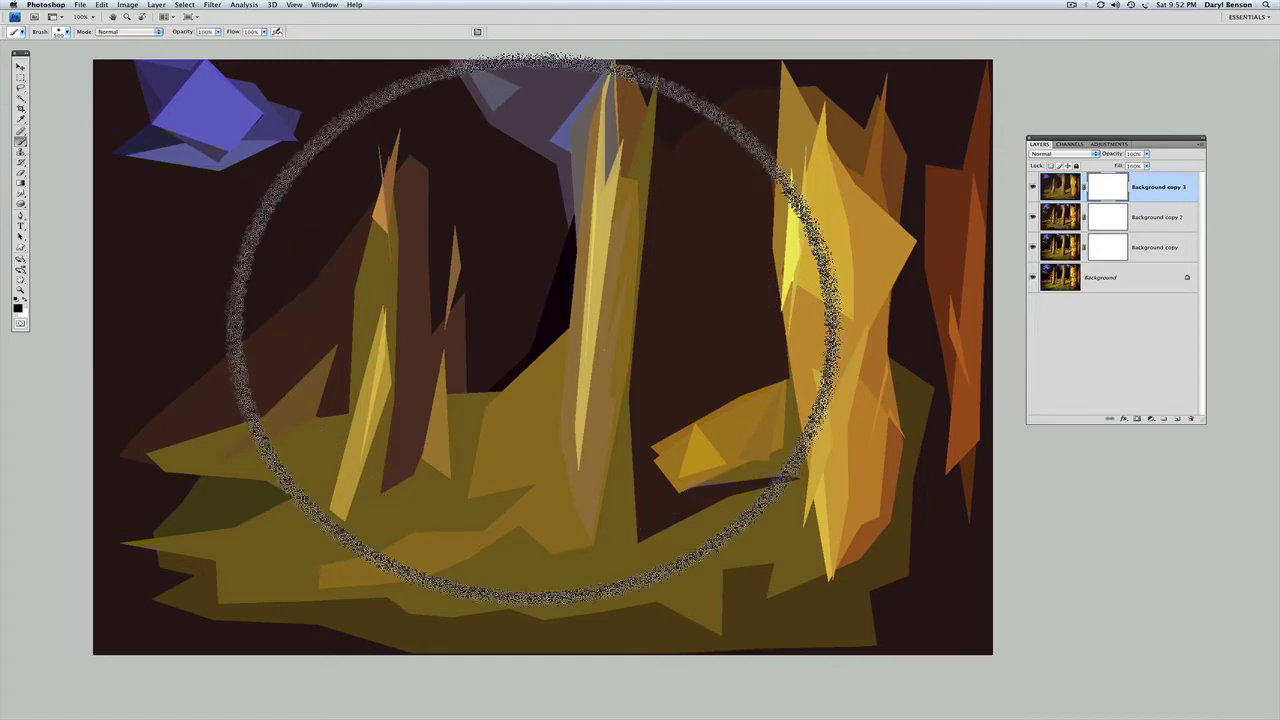
key("bracketleft")
key("bracketleft")
key("bracketleft")
key("bracketleft")
key("bracketleft")
key("bracketleft")
key("bracketleft")
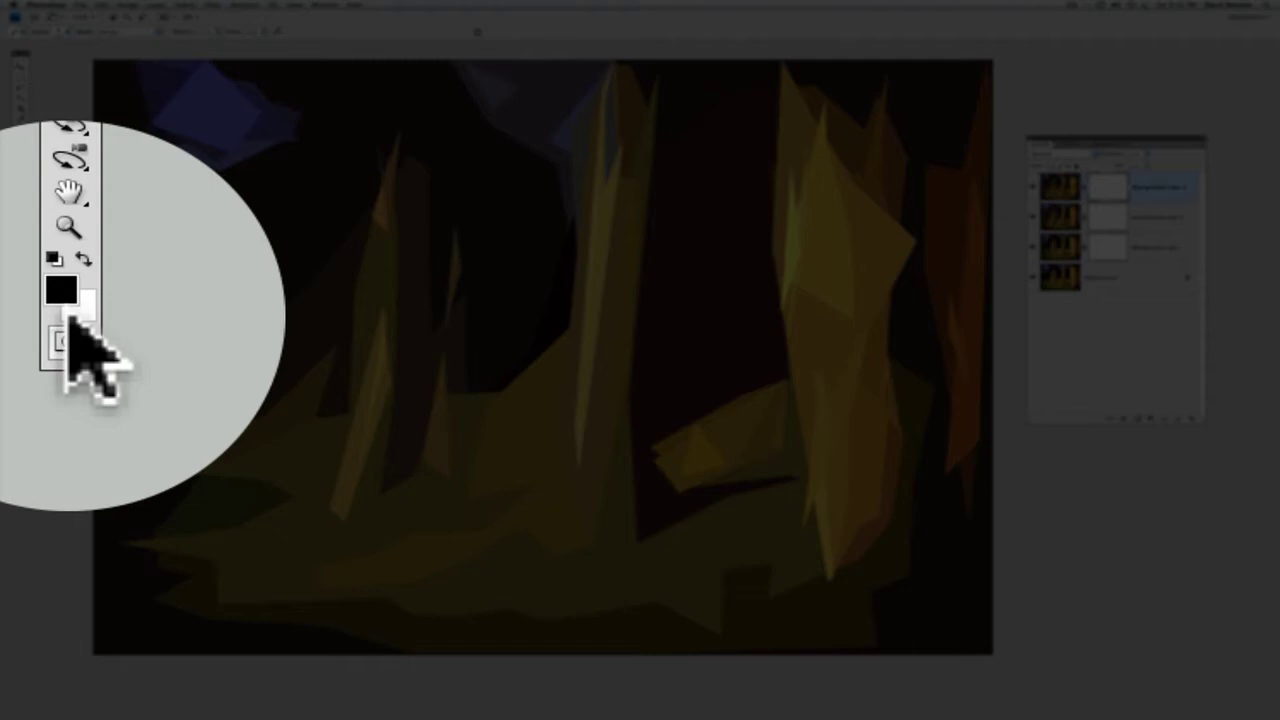
- Swap foreground and background colours with X until black is in front
key("x")
key("x")
key("x")
key("x")
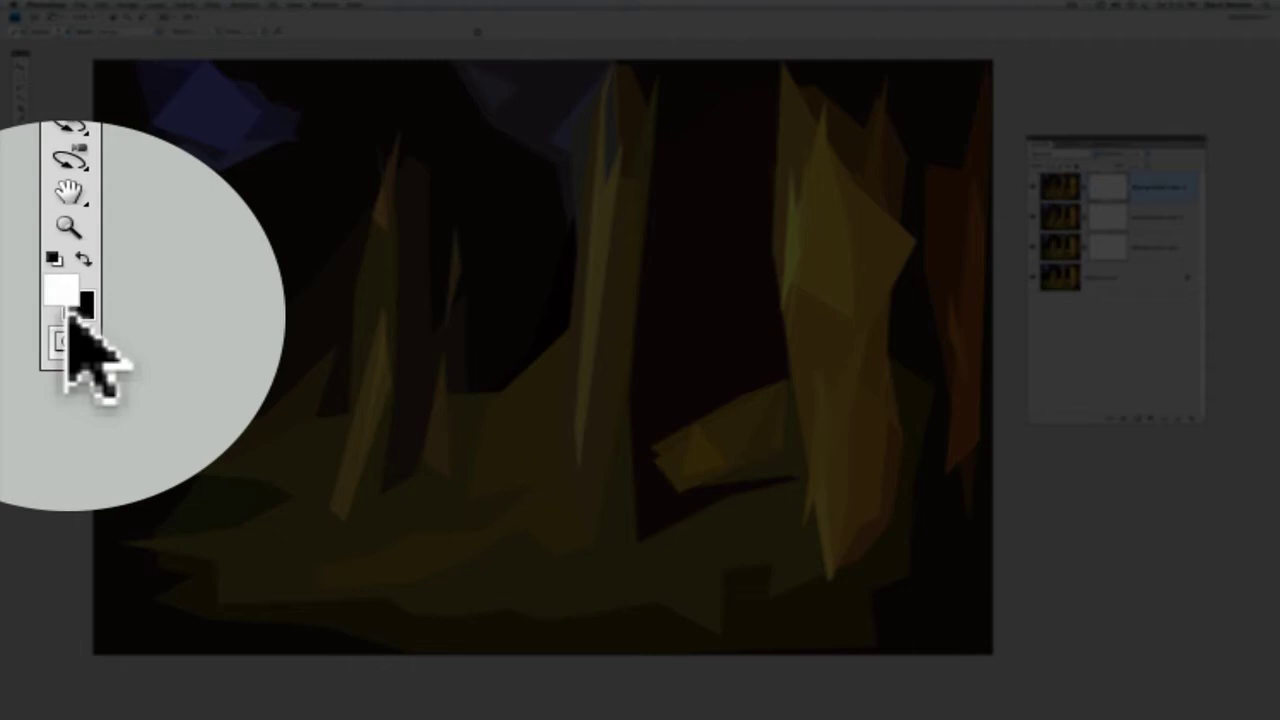
key("x")
key("x")
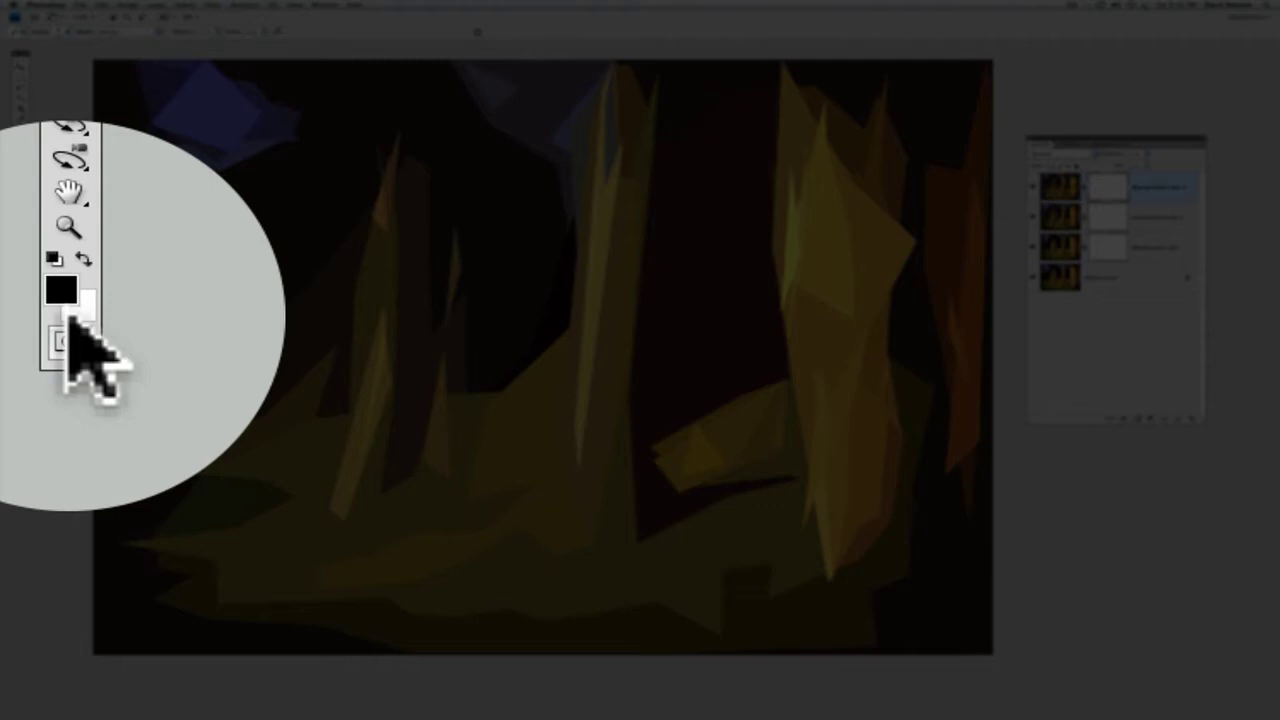
key("x")
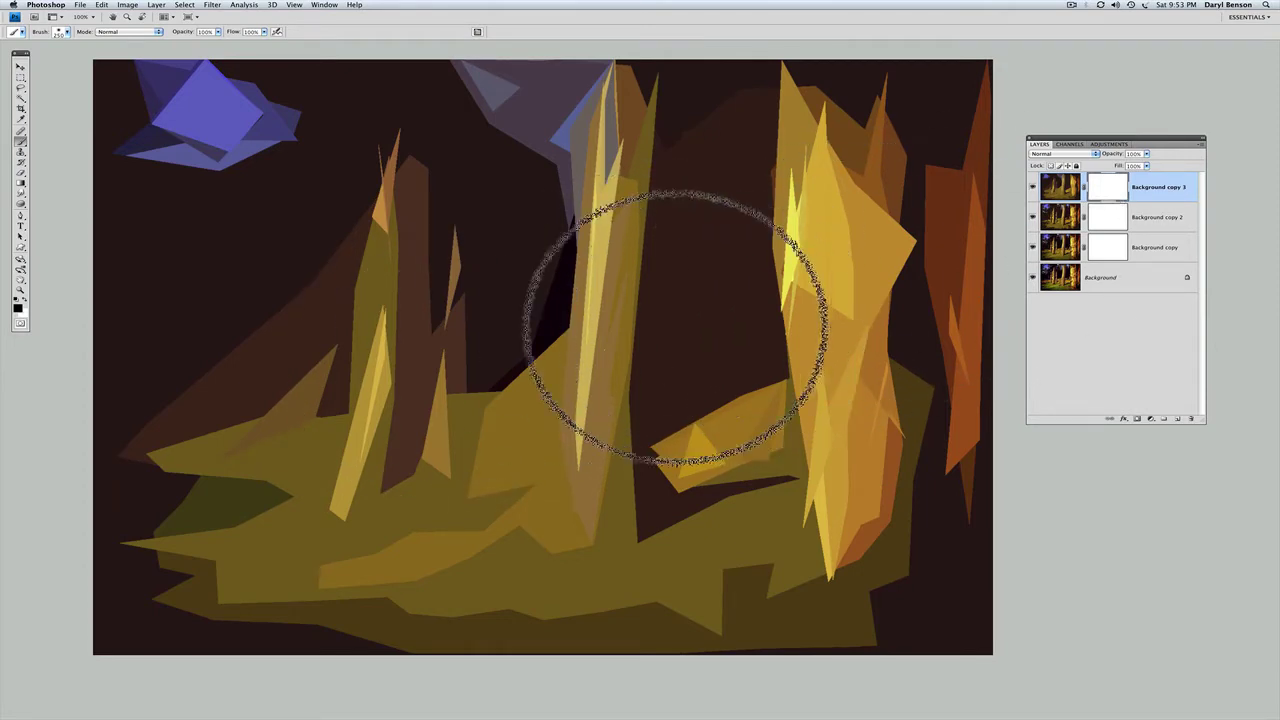
- Paint black on Background copy 3's mask over the central, right and left trunks
mouse_move(607, 230)
left_mouse_down()
mouse_move(596, 490)
mouse_move(777, 487)
mouse_move(795, 415)
mouse_move(793, 178)
mouse_move(820, 187)
mouse_move(841, 403)
mouse_move(783, 367)
mouse_move(735, 302)
mouse_move(642, 485)
mouse_move(578, 382)
mouse_move(498, 312)
mouse_move(430, 284)
mouse_move(361, 465)
mouse_move(389, 341)
mouse_move(382, 266)
mouse_move(323, 366)
mouse_move(194, 469)
mouse_move(372, 485)
mouse_move(498, 478)
mouse_move(540, 390)
mouse_move(424, 484)
mouse_move(359, 515)
mouse_move(601, 515)
mouse_move(833, 485)
mouse_move(854, 336)
mouse_move(840, 186)
mouse_move(708, 180)
mouse_move(662, 194)
mouse_move(610, 250)
mouse_move(561, 415)
mouse_move(463, 382)
mouse_move(382, 235)
mouse_move(321, 361)
mouse_move(141, 469)
mouse_move(441, 544)
mouse_move(416, 541)
mouse_move(785, 537)
mouse_move(846, 516)
mouse_move(855, 492)
mouse_move(841, 296)
mouse_move(656, 226)
mouse_move(585, 323)
mouse_move(500, 314)
mouse_move(390, 260)
mouse_move(331, 357)
mouse_move(271, 366)
mouse_move(277, 463)
mouse_move(575, 490)
mouse_move(829, 480)
mouse_move(863, 414)
mouse_move(600, 520)
mouse_move(450, 380)
mouse_move(380, 245)
mouse_move(290, 315)
mouse_move(439, 388)
mouse_move(543, 329)
mouse_move(614, 329)
mouse_move(847, 270)
mouse_move(857, 314)
mouse_move(686, 499)
left_mouse_up()
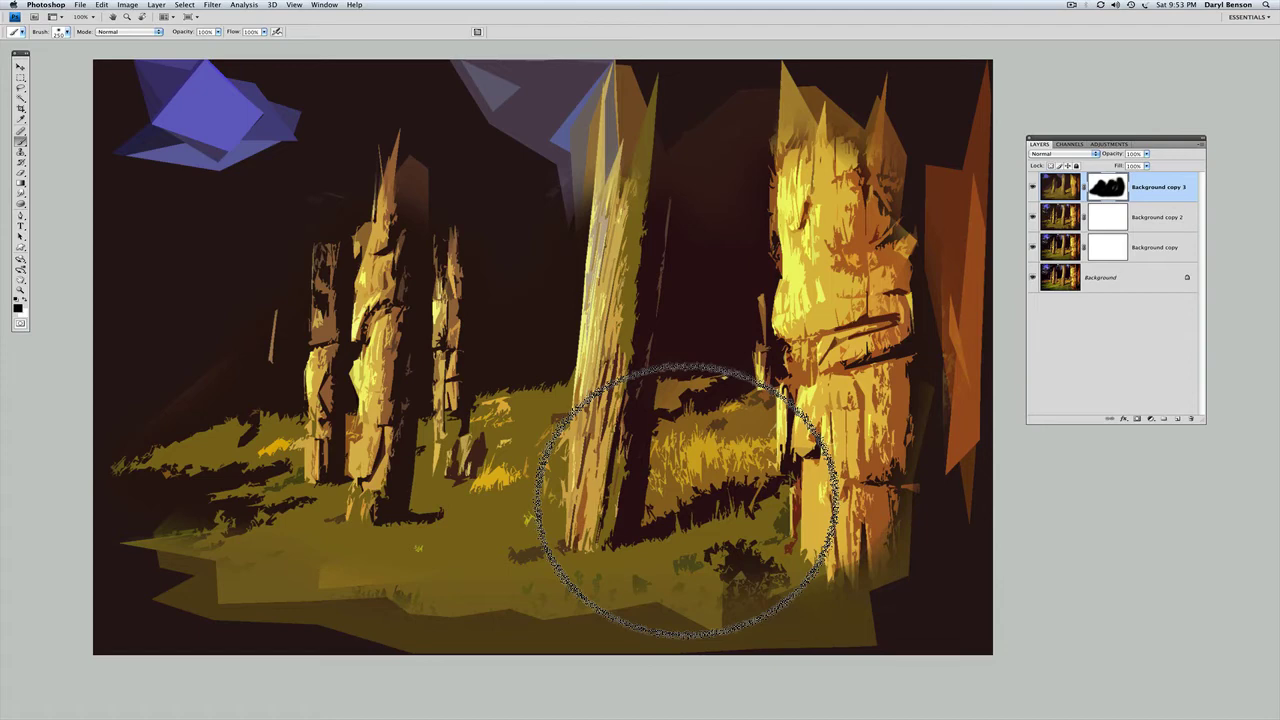
mouse_move(686, 500)
left_mouse_down()
mouse_move(358, 466)
mouse_move(335, 478)
mouse_move(371, 494)
mouse_move(393, 401)
mouse_move(316, 344)
mouse_move(254, 448)
mouse_move(230, 453)
mouse_move(222, 435)
mouse_move(246, 429)
mouse_move(234, 488)
mouse_move(434, 465)
mouse_move(455, 489)
mouse_move(504, 487)
mouse_move(576, 517)
mouse_move(705, 474)
mouse_move(820, 465)
left_mouse_up()
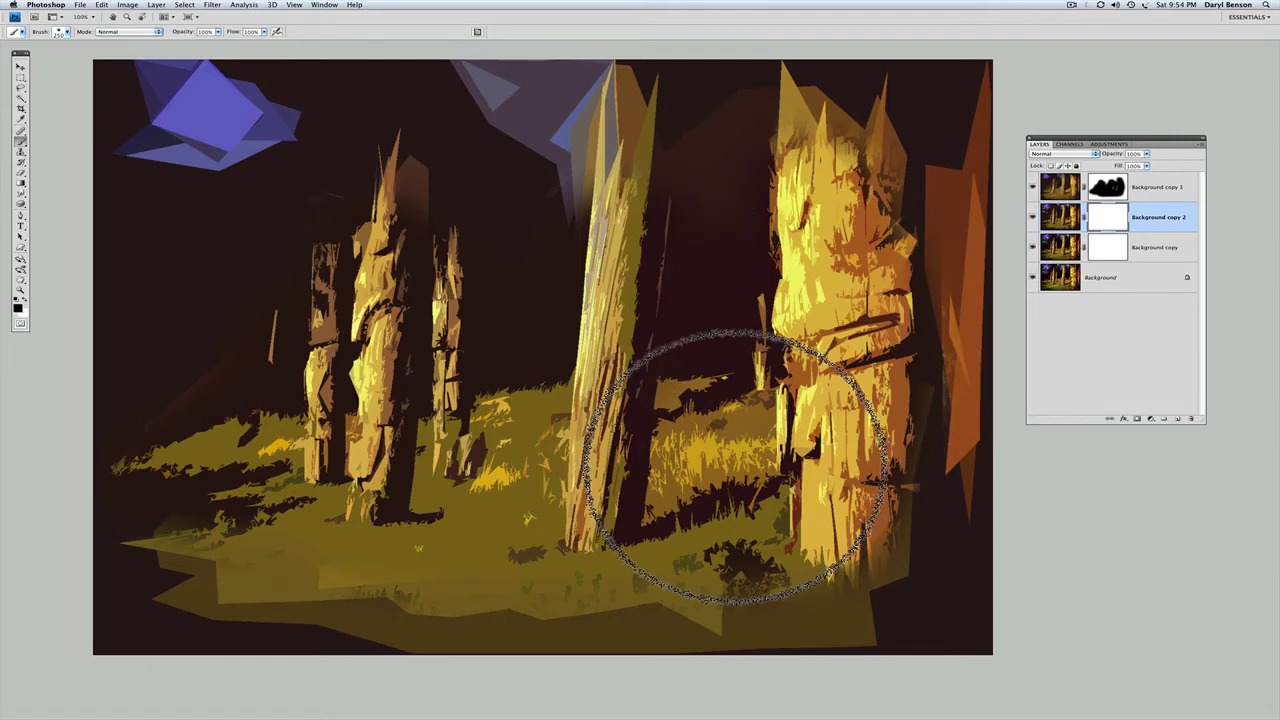
- Paint black on Background copy 2's mask across the right totem and the grass
mouse_move(735, 467)
left_mouse_down()
mouse_move(834, 256)
mouse_move(832, 349)
mouse_move(771, 493)
mouse_move(803, 315)
mouse_move(722, 461)
mouse_move(714, 434)
mouse_move(639, 453)
mouse_move(623, 330)
mouse_move(608, 307)
mouse_move(534, 488)
mouse_move(436, 287)
mouse_move(419, 278)
mouse_move(323, 303)
mouse_move(253, 476)
mouse_move(493, 500)
mouse_move(616, 451)
mouse_move(583, 497)
mouse_move(628, 285)
mouse_move(848, 289)
mouse_move(785, 467)
mouse_move(780, 520)
mouse_move(796, 518)
mouse_move(467, 468)
mouse_move(453, 398)
mouse_move(400, 457)
left_mouse_up()
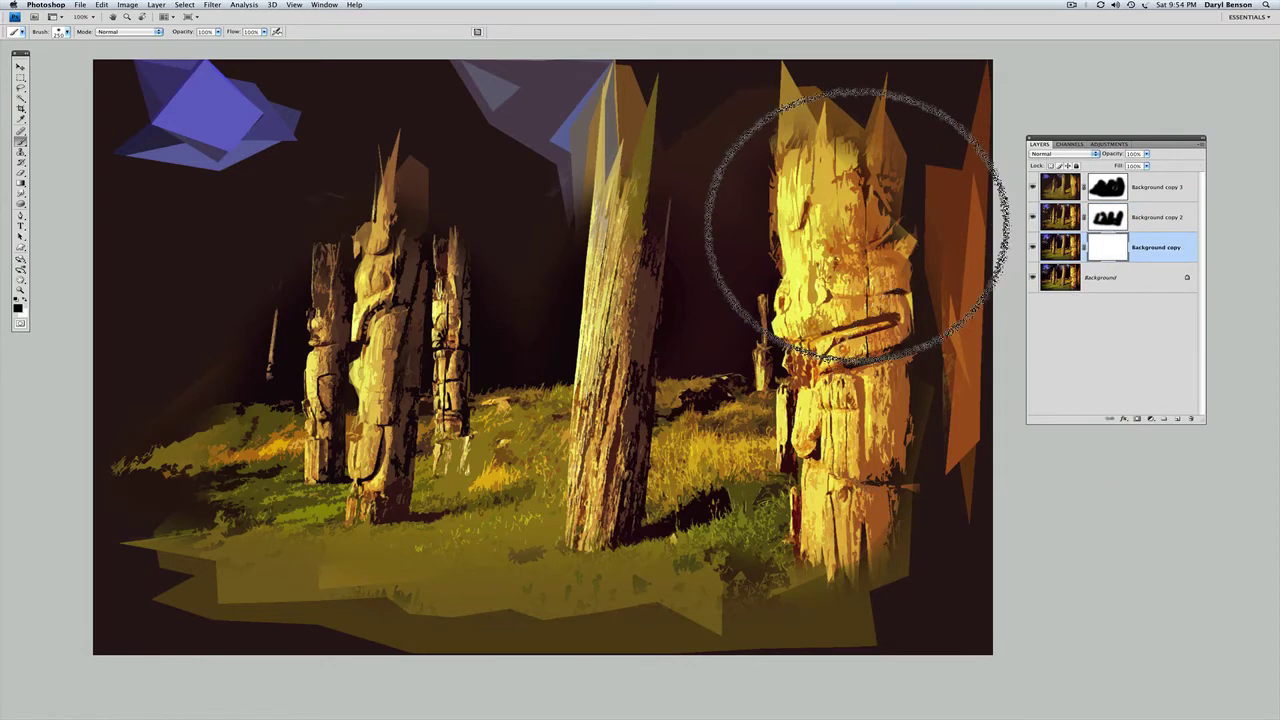
- Paint black over the right totem's face, the left totems, and the right totem's upper carving
left_click_drag(856, 225, 857, 211)
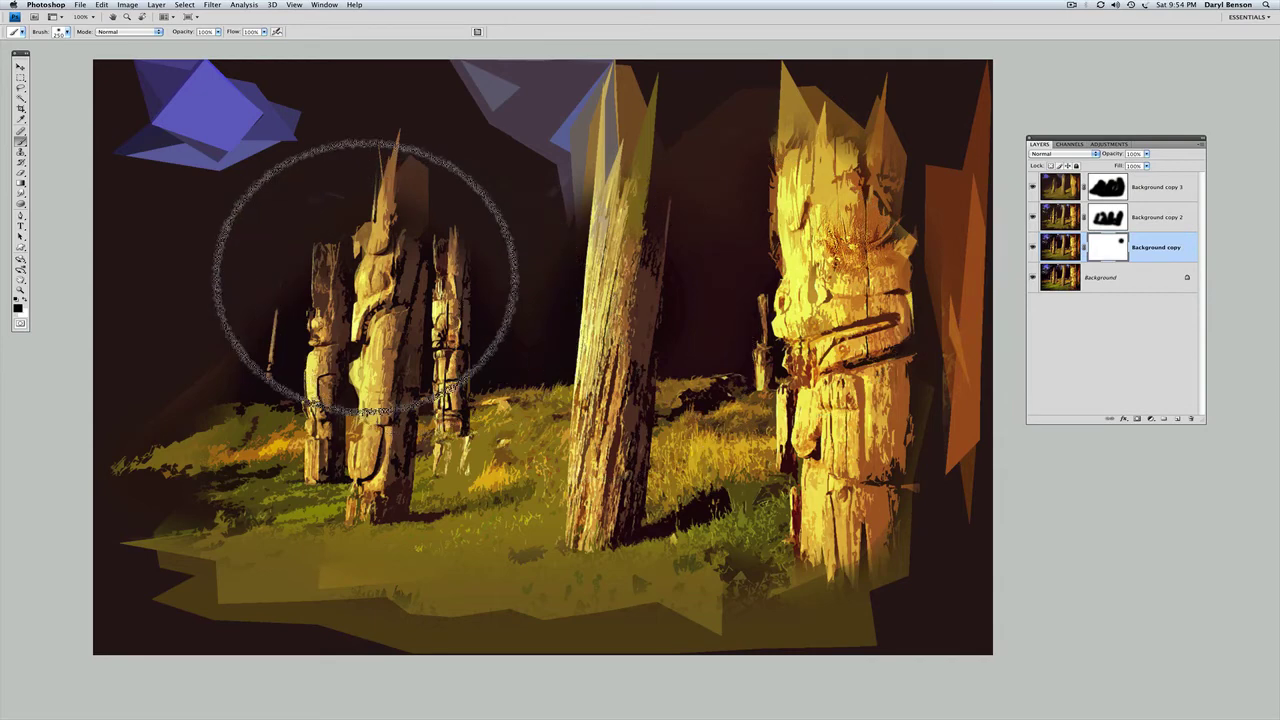
mouse_move(365, 275)
left_mouse_down()
mouse_move(406, 277)
mouse_move(429, 332)
mouse_move(318, 343)
left_mouse_up()
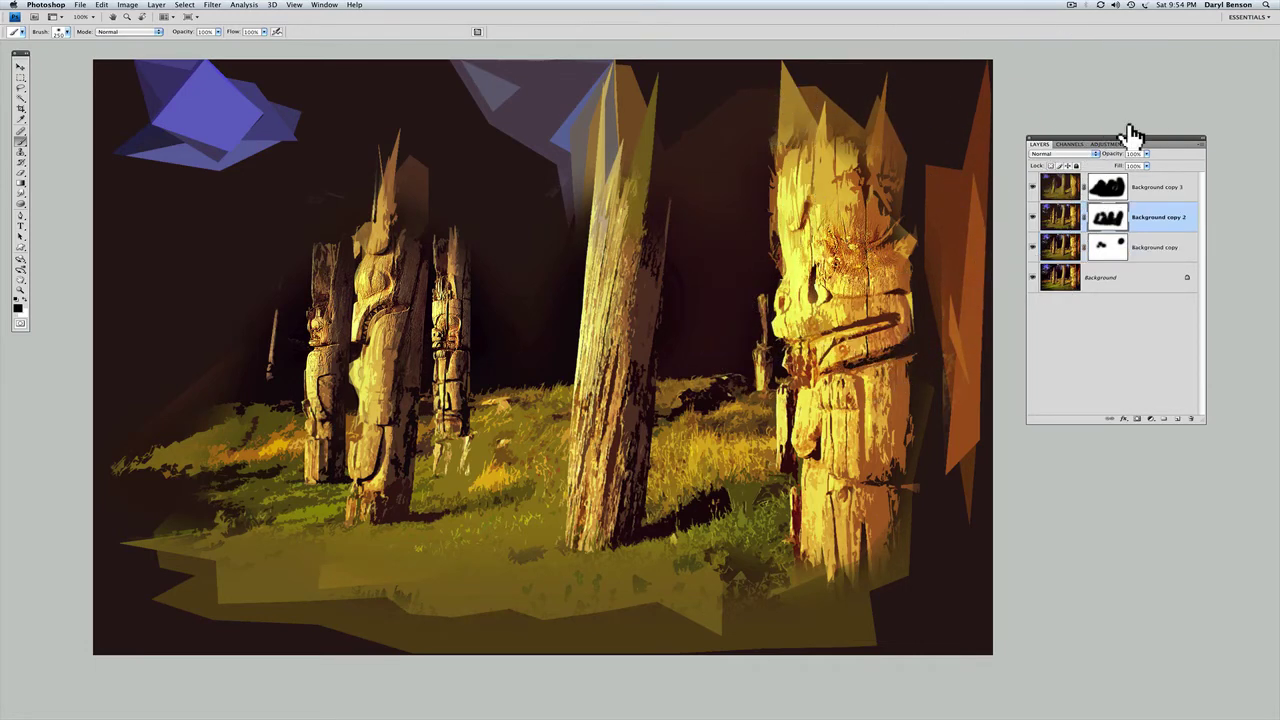
mouse_move(920, 149)
left_mouse_down()
mouse_move(849, 220)
mouse_move(843, 234)
mouse_move(862, 235)
left_mouse_up()
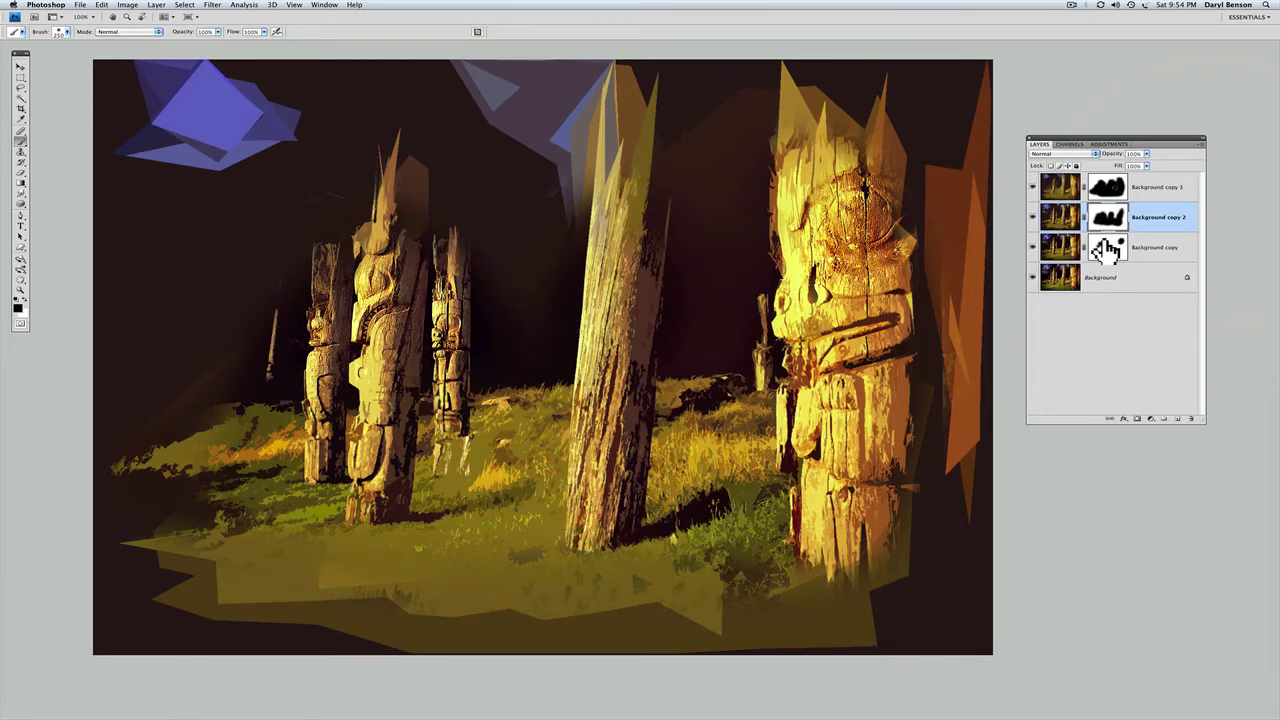
- On Background copy's mask, paint black over the left totems and the lower right beside the big totem
left_click(1155, 247)
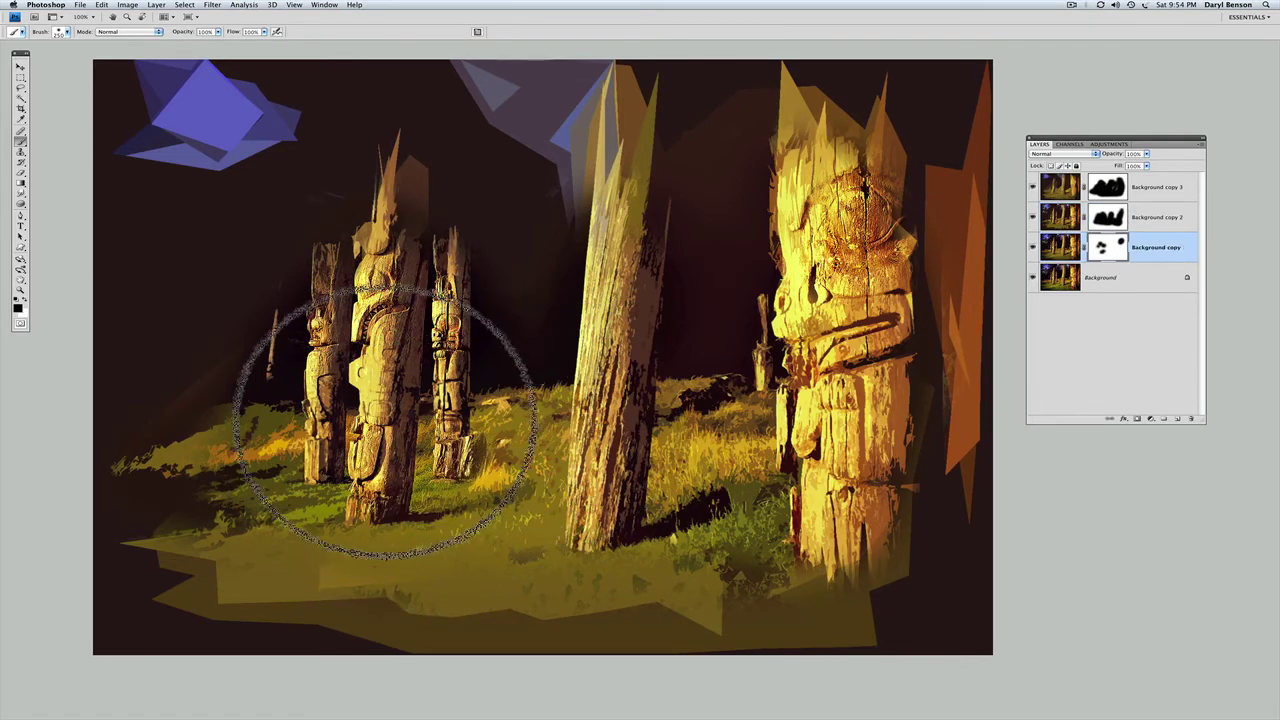
mouse_move(443, 430)
left_mouse_down()
mouse_move(660, 460)
mouse_move(590, 465)
mouse_move(570, 480)
mouse_move(512, 453)
left_mouse_up()
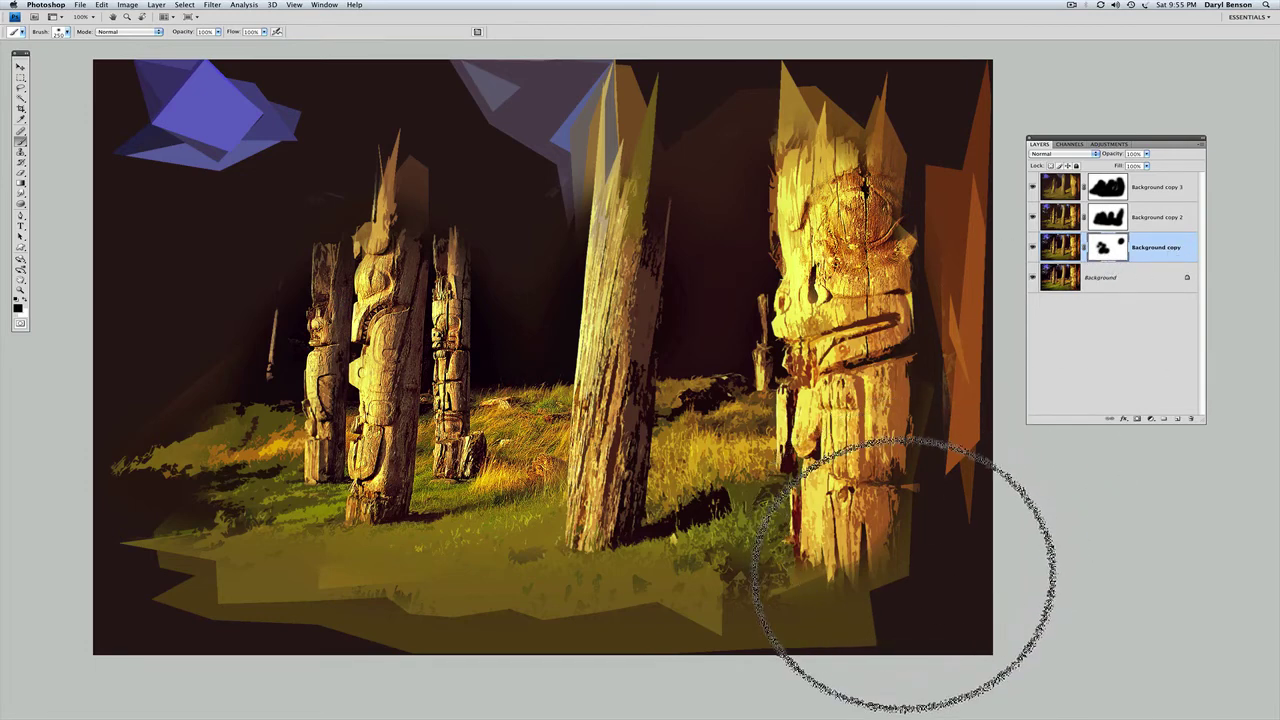
mouse_move(922, 595)
left_mouse_down()
mouse_move(964, 621)
mouse_move(961, 650)
mouse_move(947, 610)
left_mouse_up()
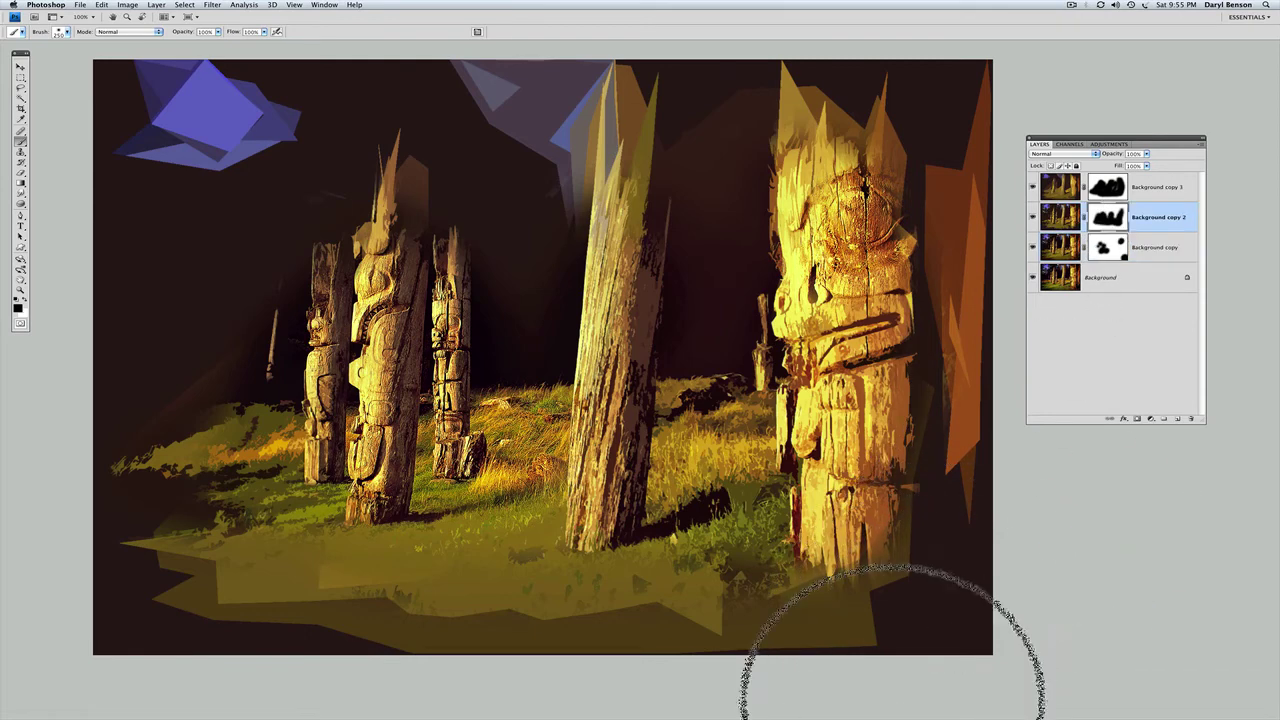
- Try a black stroke on Background copy 3's mask below the totem, then undo it
left_click(1066, 190)
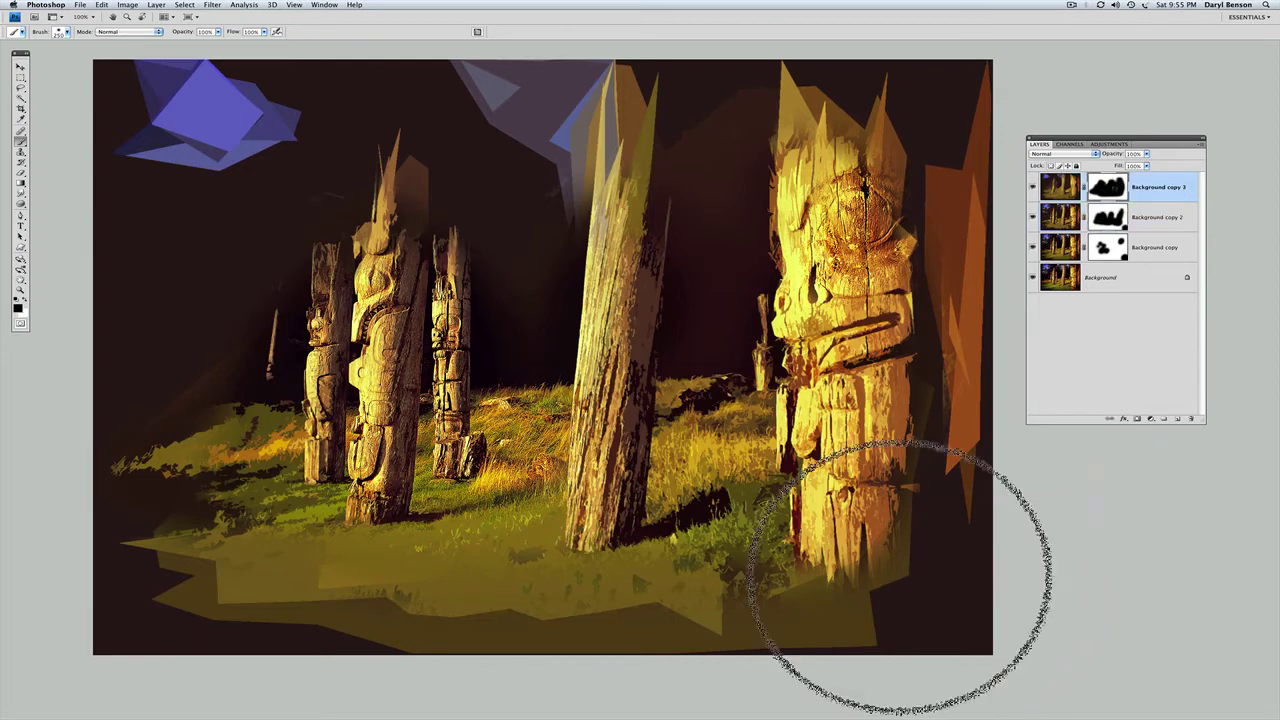
mouse_move(900, 578)
left_mouse_down()
mouse_move(937, 586)
mouse_move(977, 571)
mouse_move(957, 563)
left_mouse_up()
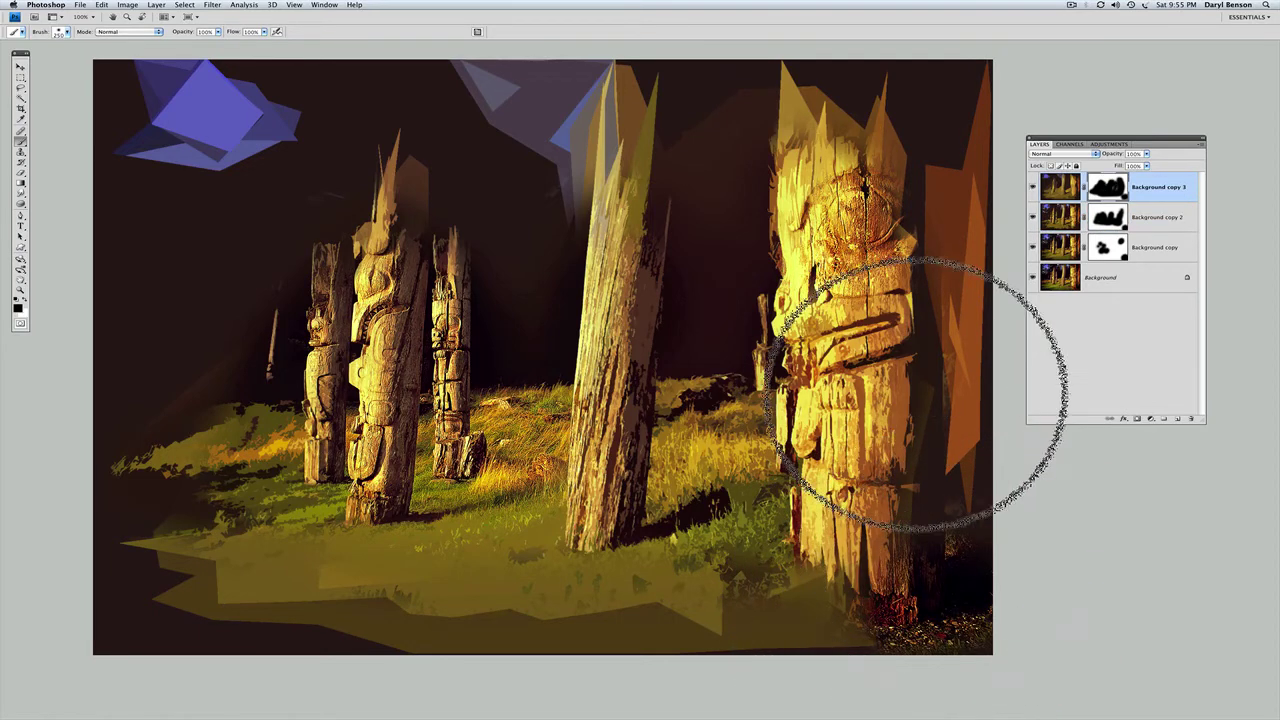
key("ctrl+z")
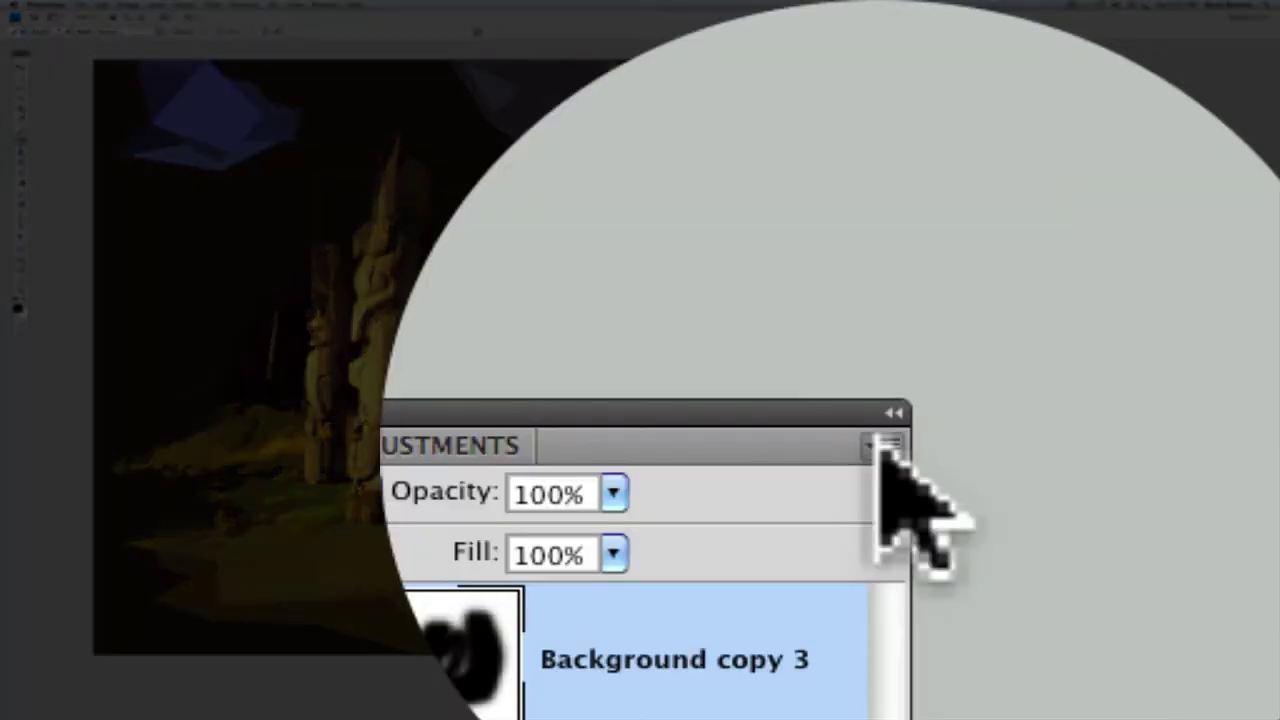
- Choose Flatten Image from the Layers panel menu to merge everything into one Background layer
left_click(888, 446)
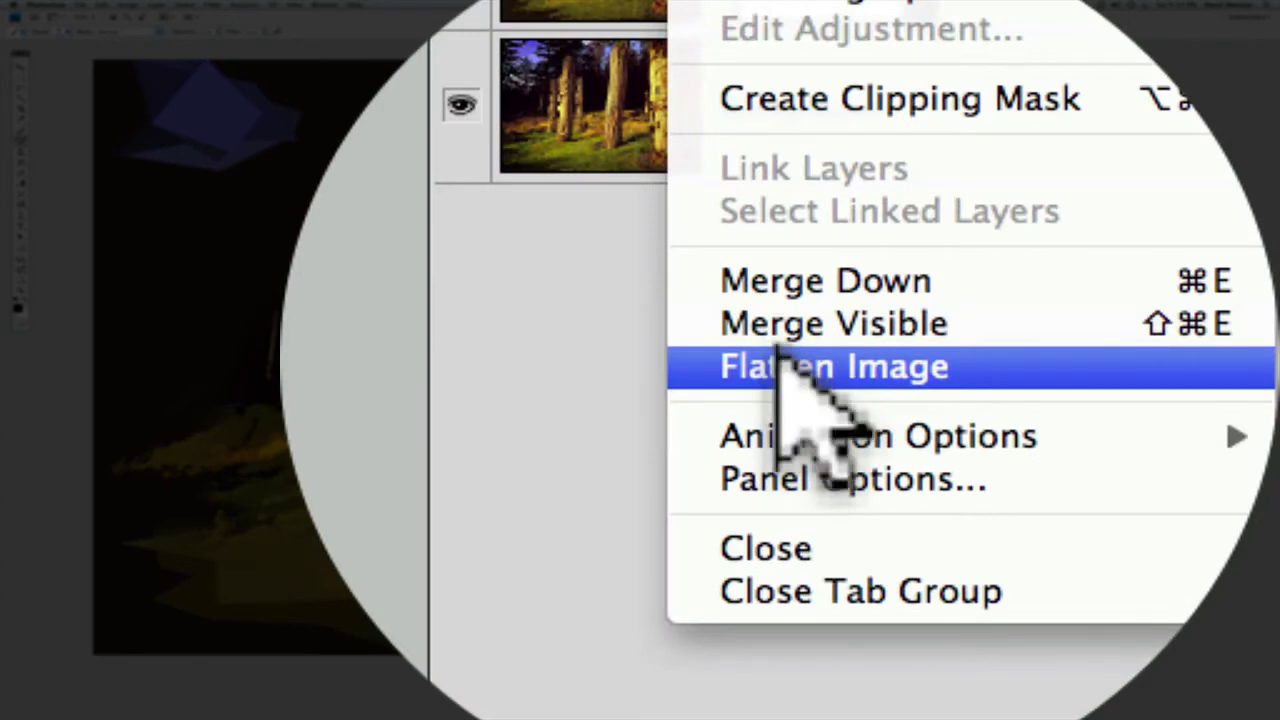
left_click(778, 365)
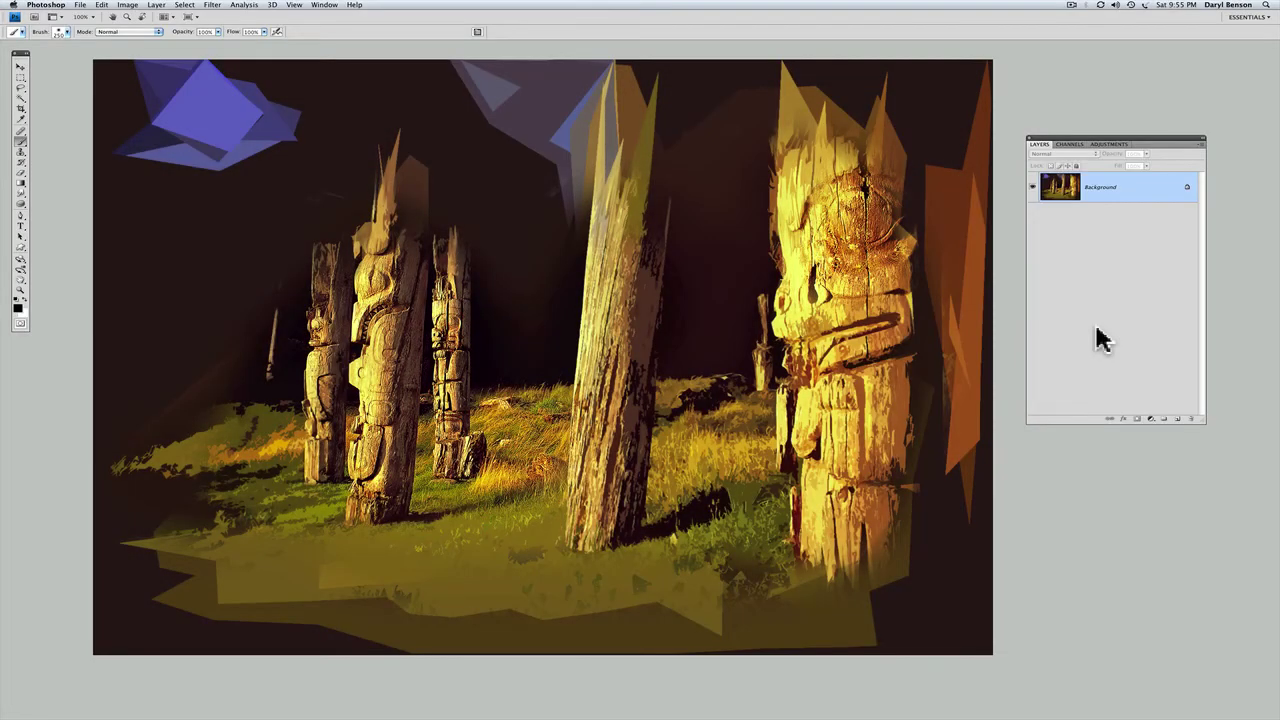